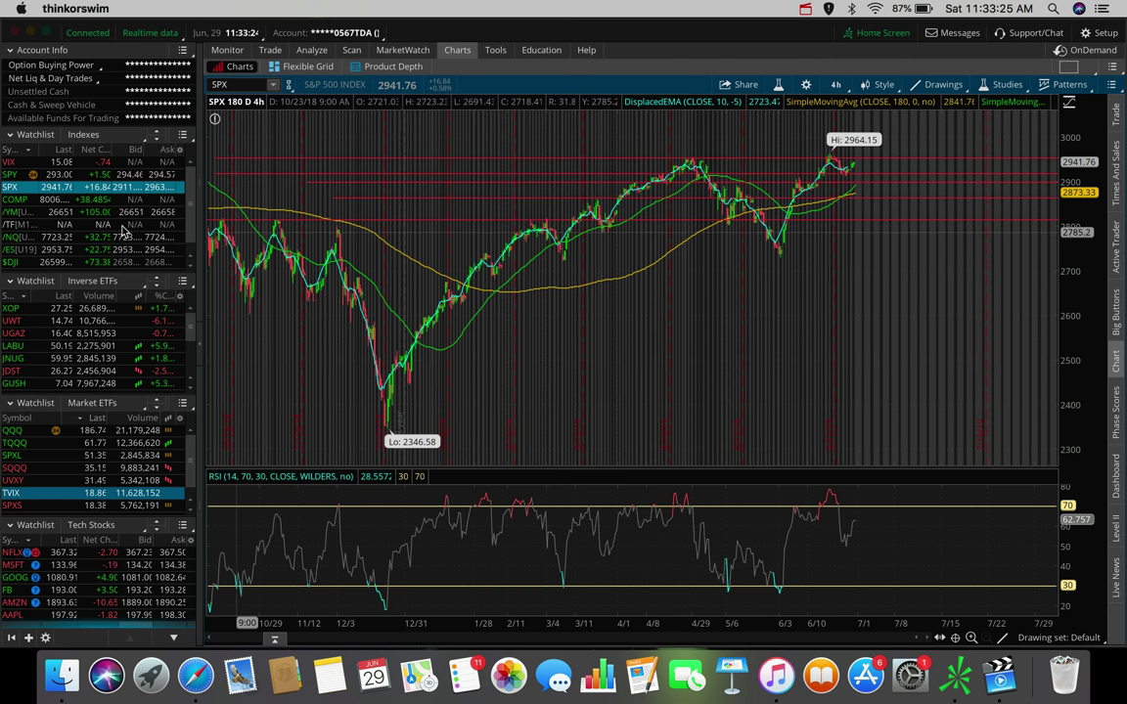
# Flip through $DJI and /NQ, then show SPX over 5 days of 5-minute bars
pyautogui.press('Down')
pyautogui.press('Down')
pyautogui.press('Down')
pyautogui.press('Down')
pyautogui.press('Down')
pyautogui.press('Down')
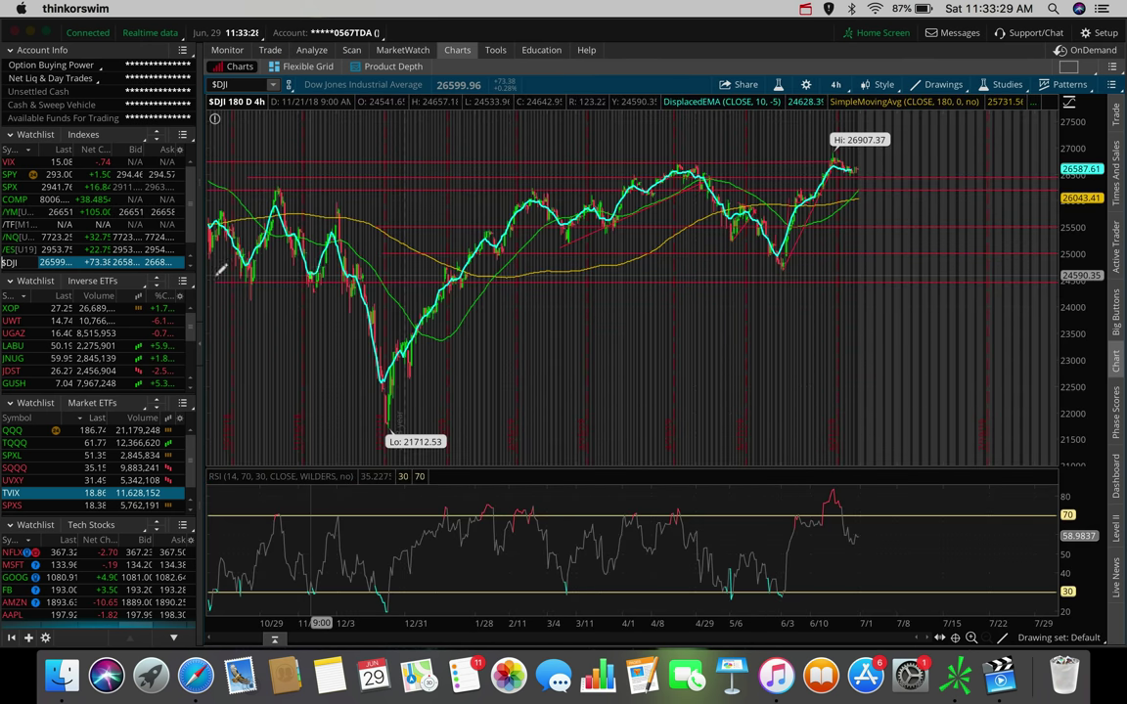
pyautogui.click(16, 238)
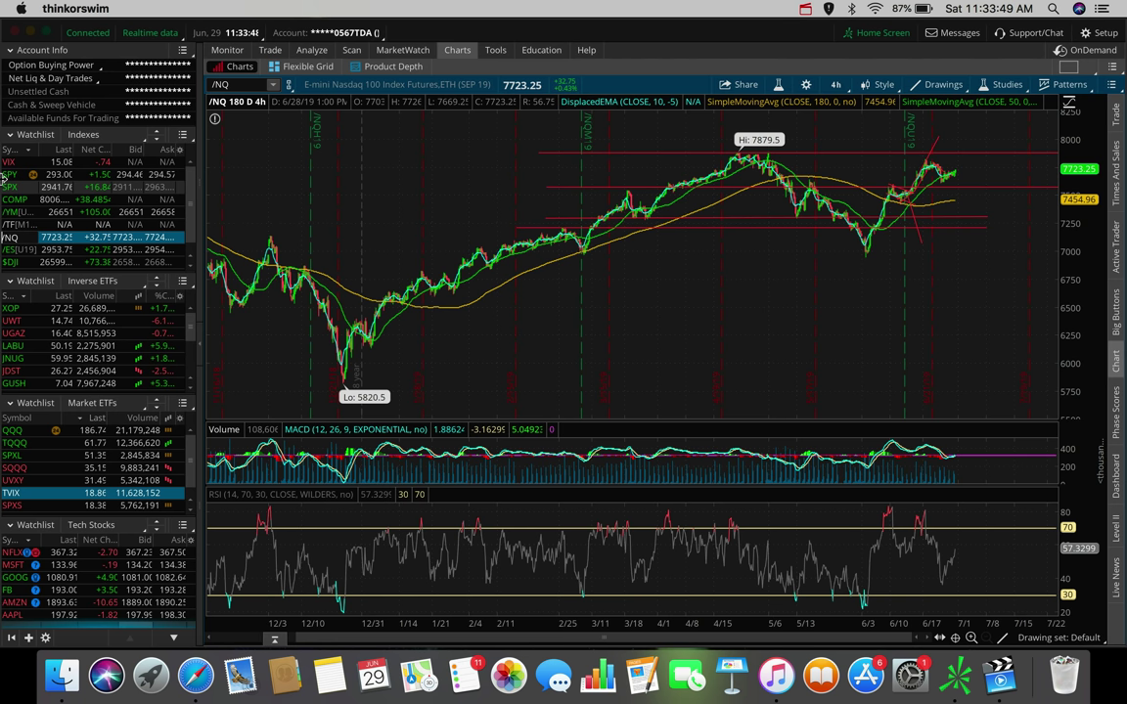
pyautogui.press('Up')
pyautogui.press('Up')
pyautogui.press('Up')
pyautogui.press('Up')
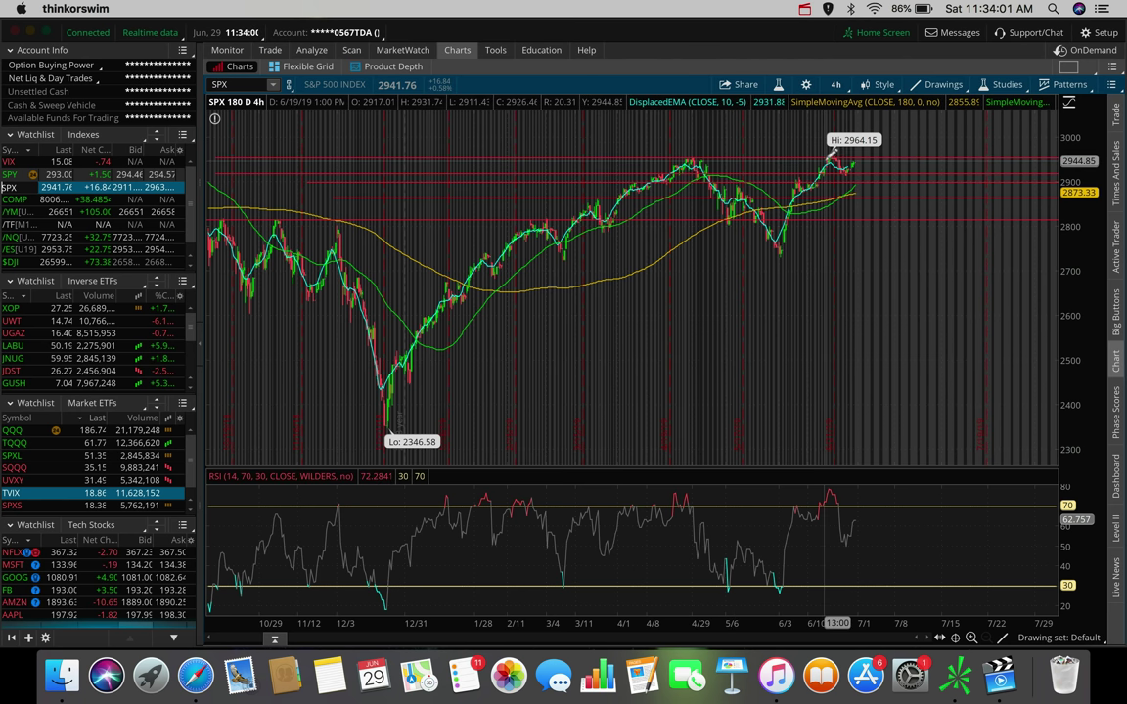
pyautogui.click(835, 84)
pyautogui.click(772, 170)
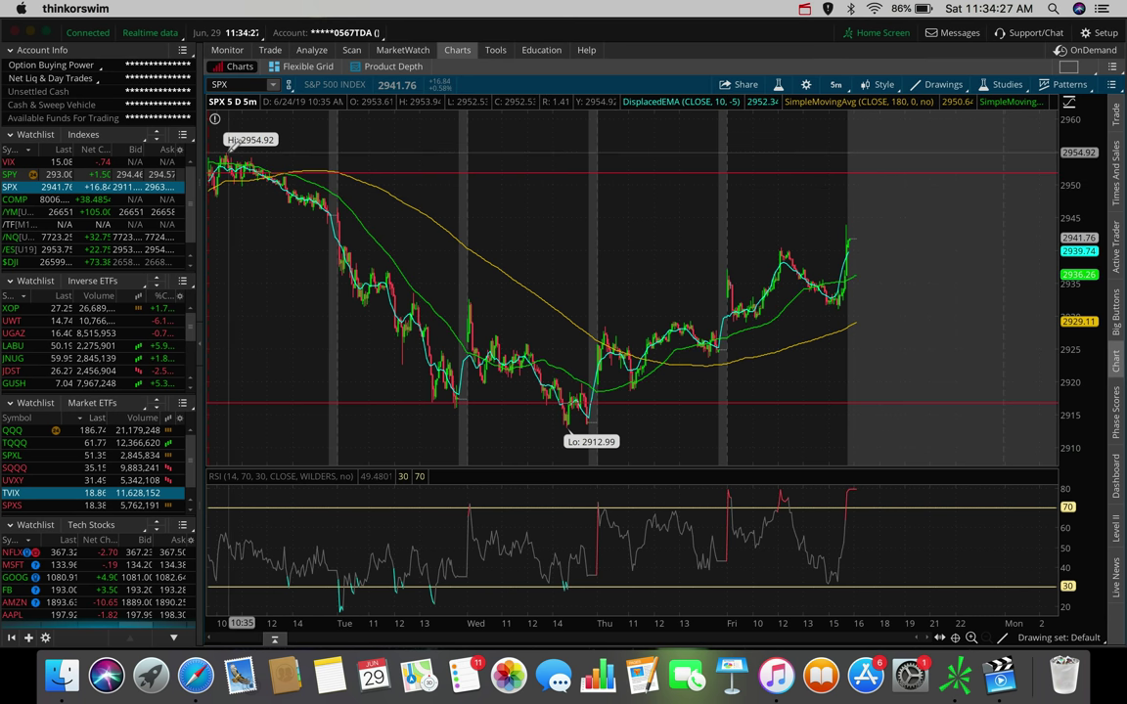
# Compare SPX on 20-day hourly and 10-day 30-minute views, then return to 180-day 4-hour
pyautogui.click(836, 84)
pyautogui.click(782, 206)
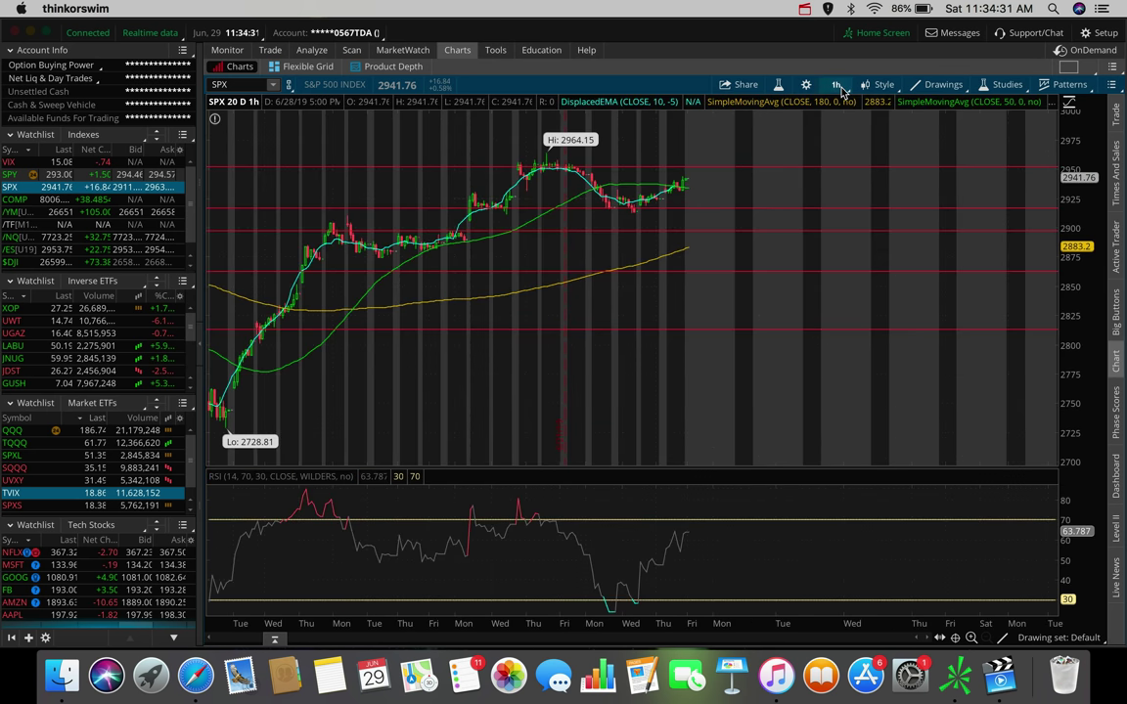
pyautogui.click(839, 86)
pyautogui.click(714, 186)
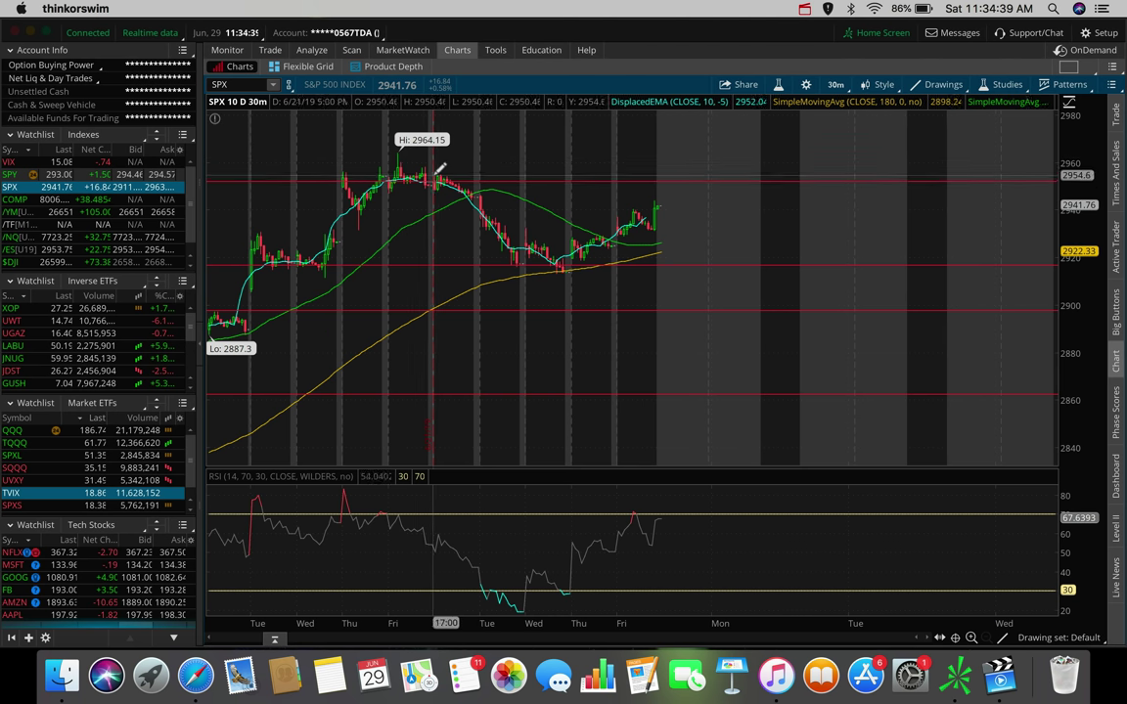
pyautogui.click(608, 238)
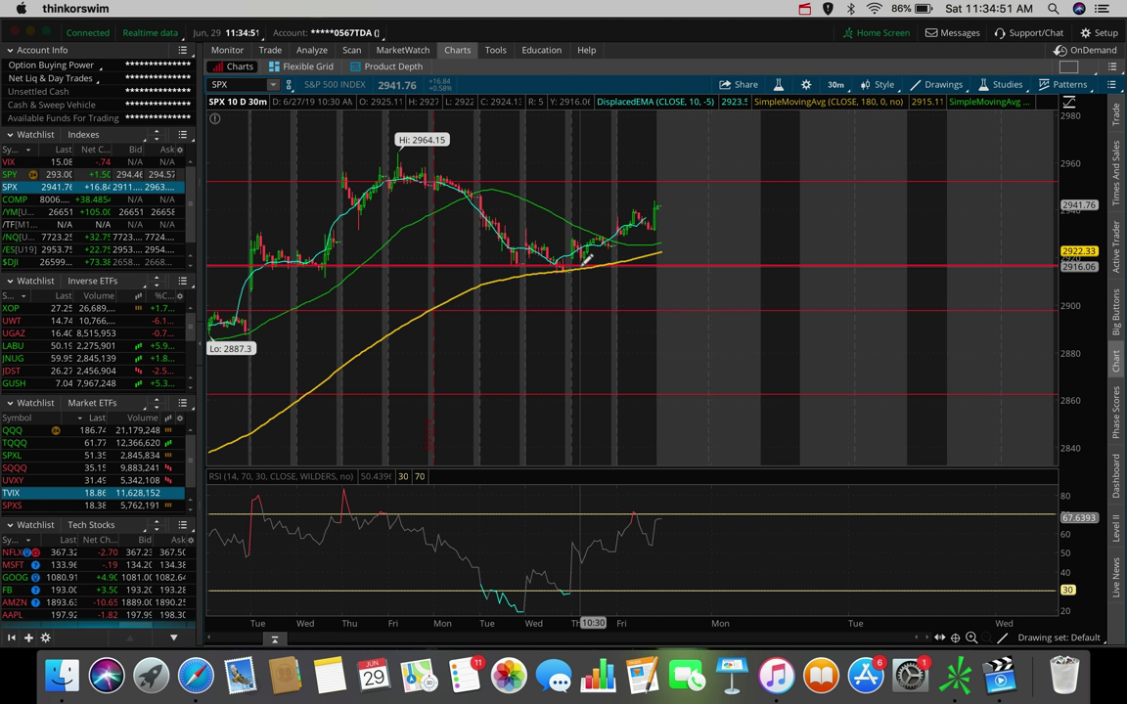
pyautogui.click(835, 84)
pyautogui.click(800, 264)
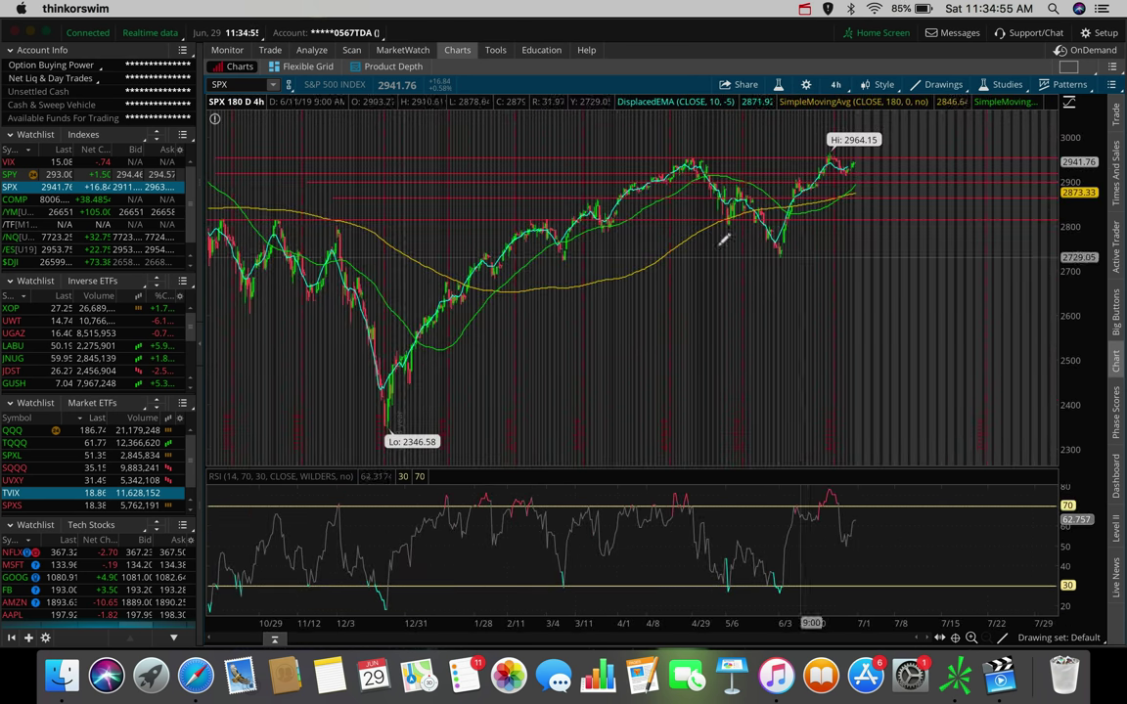
# Mark a price level near the 2952 high and switch SPX to 5 D : 5m
pyautogui.click(876, 158)
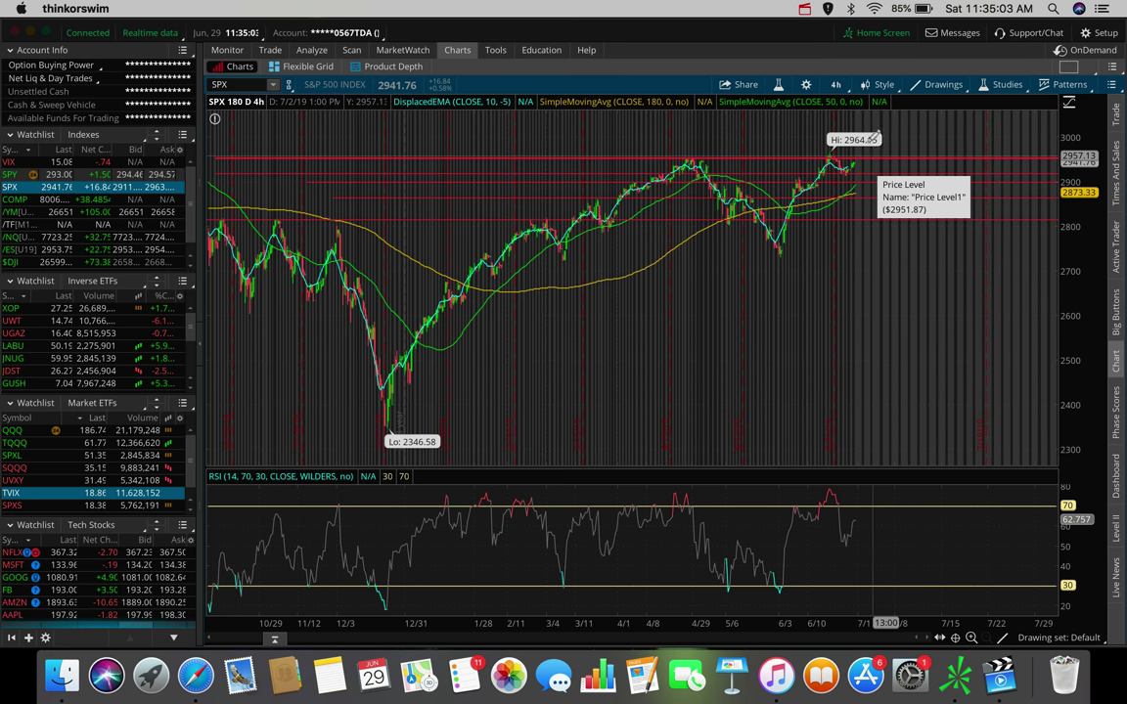
pyautogui.click(835, 84)
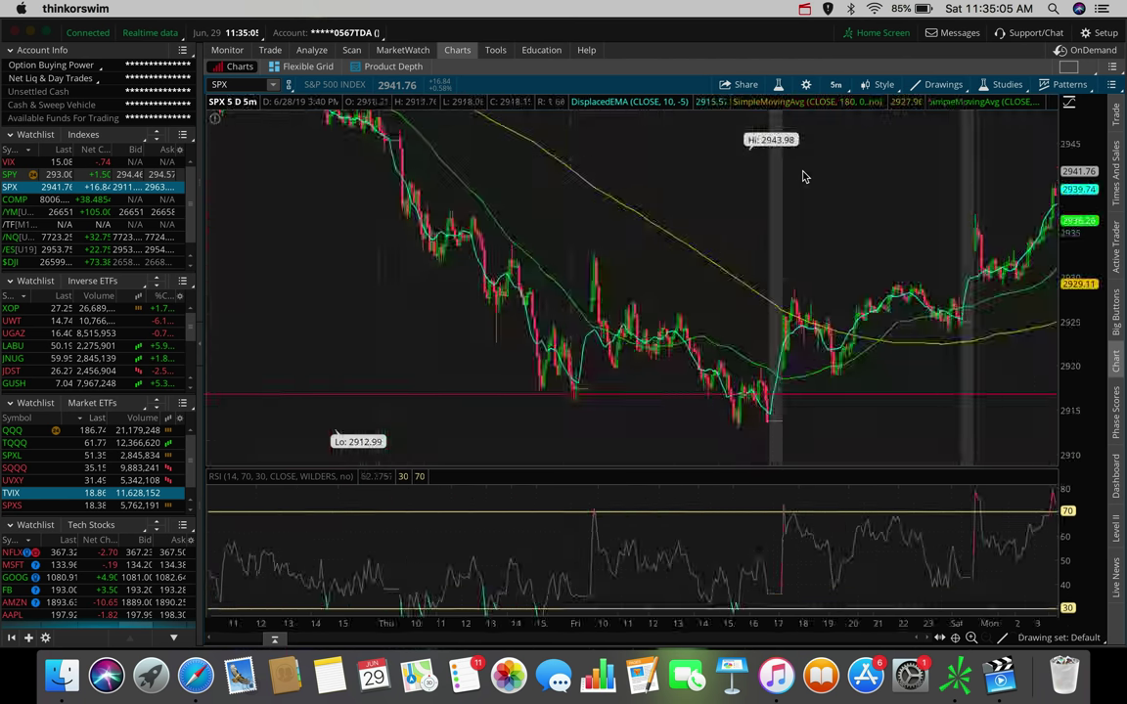
pyautogui.scroll(-3, 802, 176)
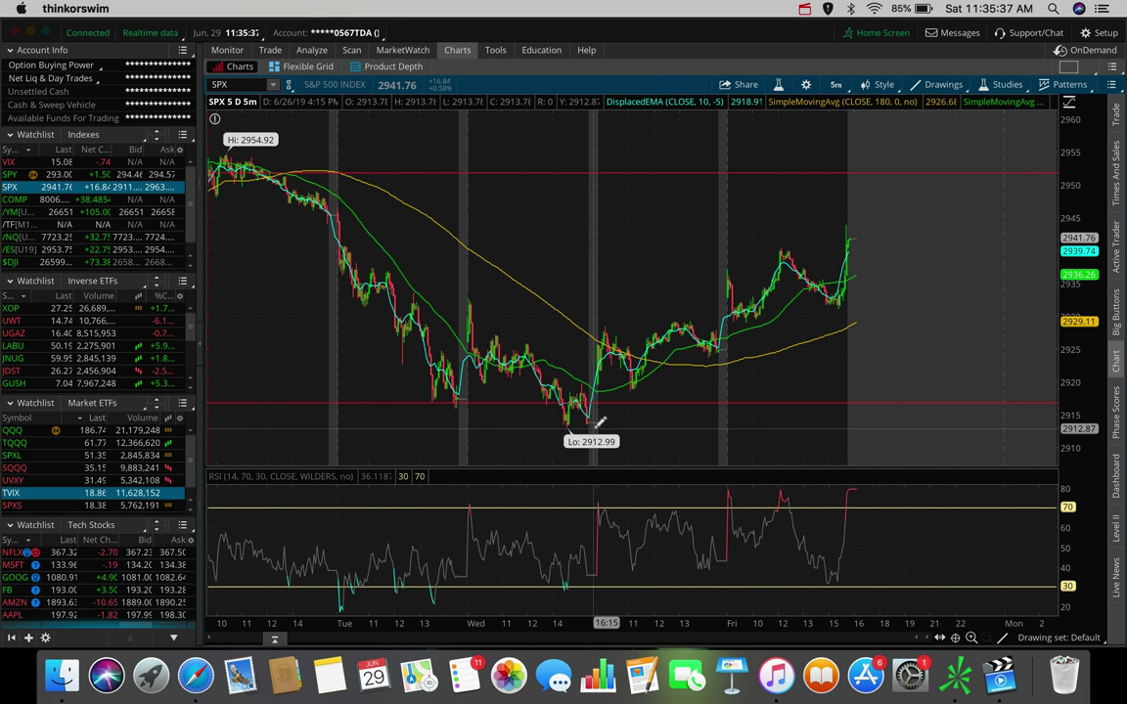
# Draw a trendline from the 2912.99 low past Friday's bars, then return to 180 D : 4h
pyautogui.click(562, 427)
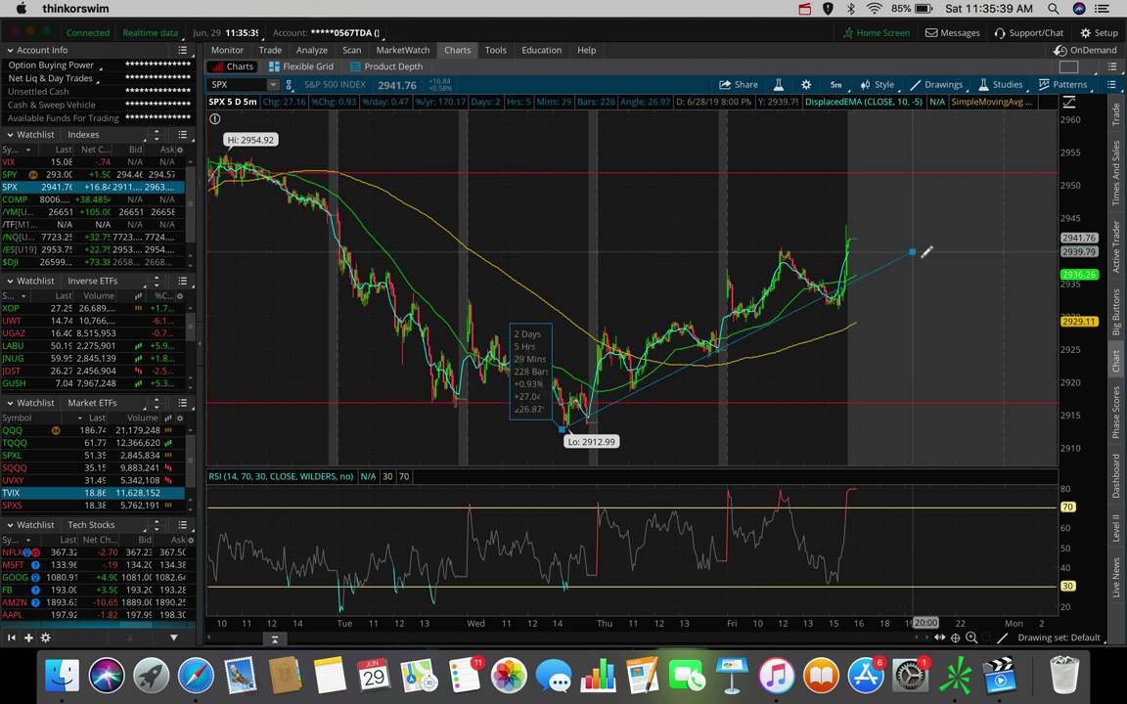
pyautogui.click(925, 262)
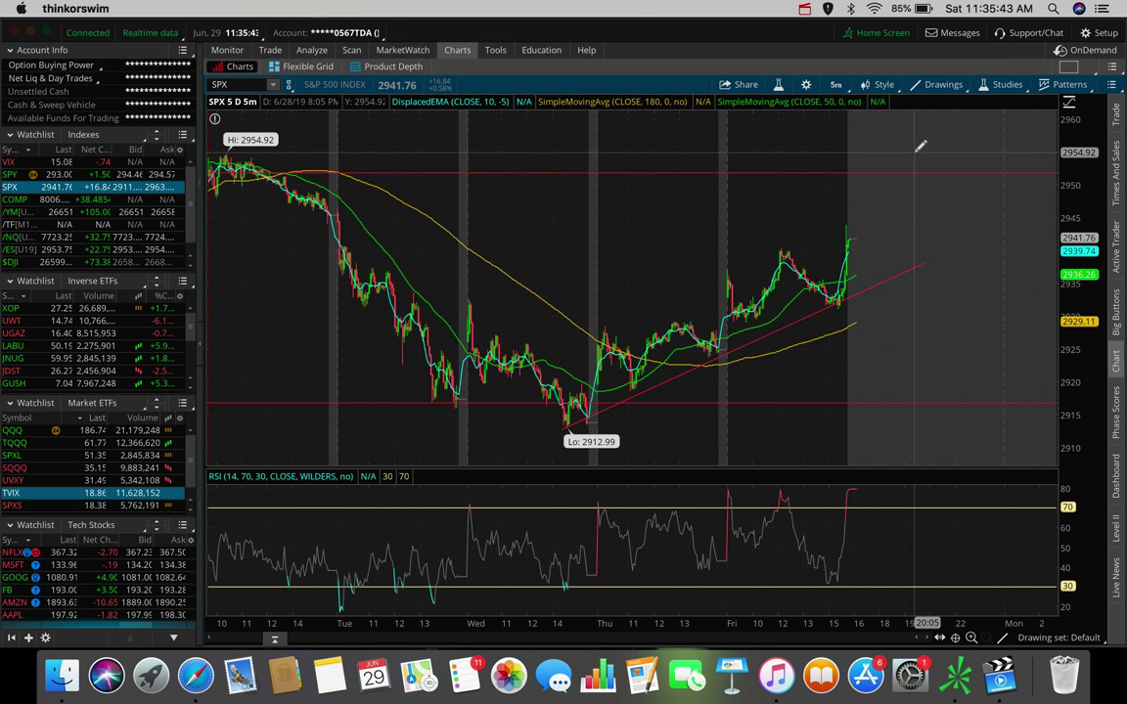
pyautogui.click(836, 85)
pyautogui.click(778, 263)
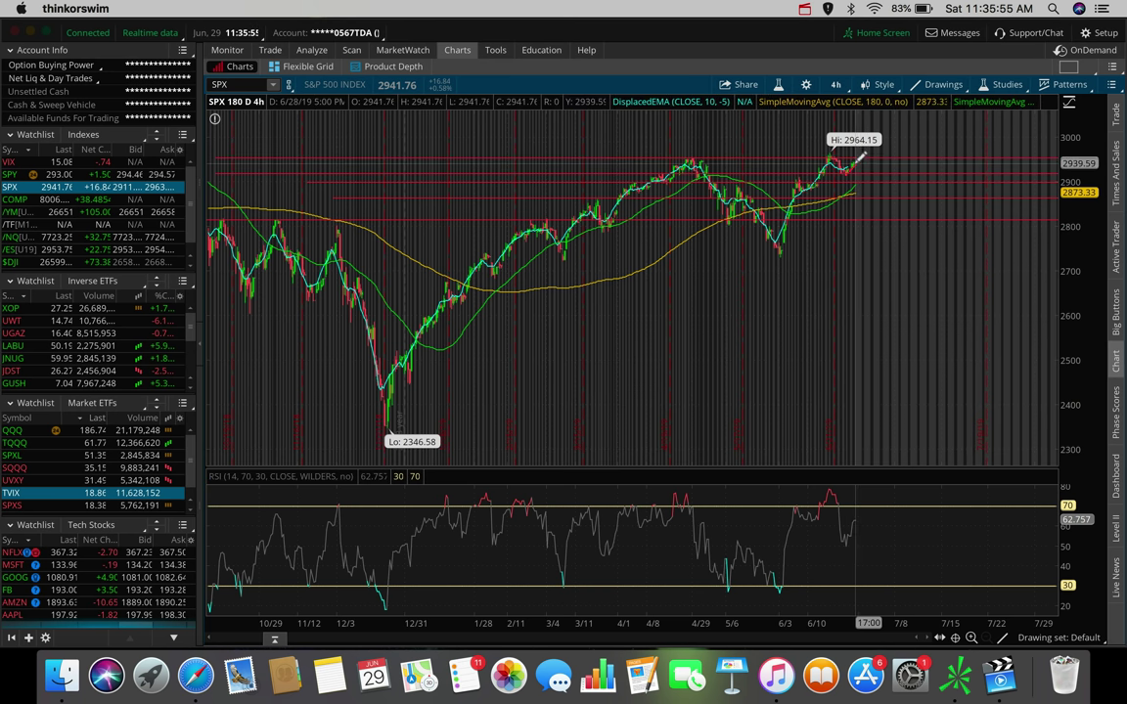
# Switch to the 1 Y : 1D chart and drag-zoom into a chosen date range
pyautogui.click(835, 84)
pyautogui.click(776, 283)
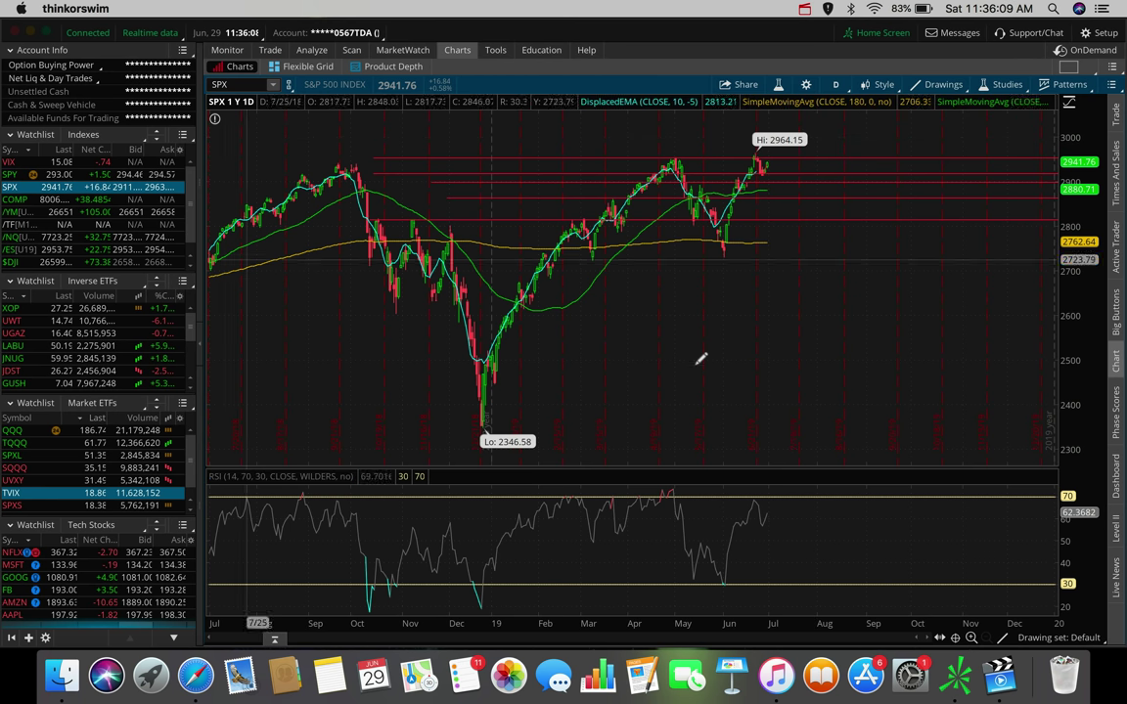
pyautogui.click(873, 133)
pyautogui.click(436, 176)
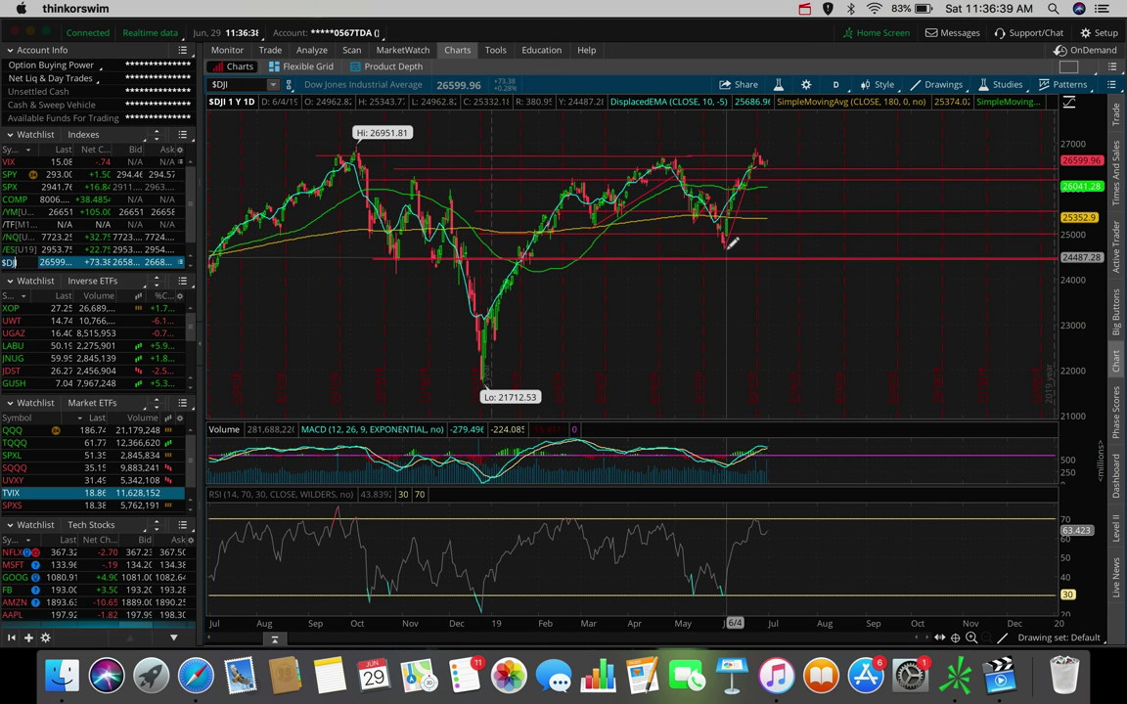
# Draw a trendline up from the June low, then view 10 D : 30m and 5 D : 5m
pyautogui.moveTo(729, 245); pyautogui.dragTo(761, 154)
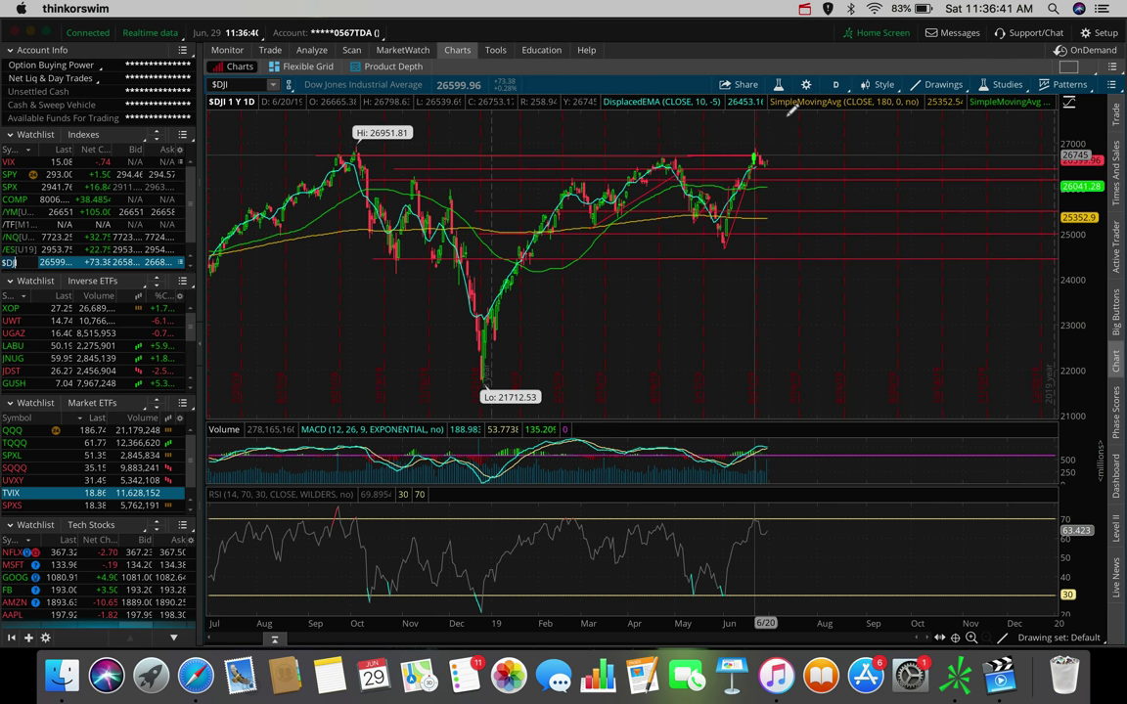
pyautogui.click(837, 86)
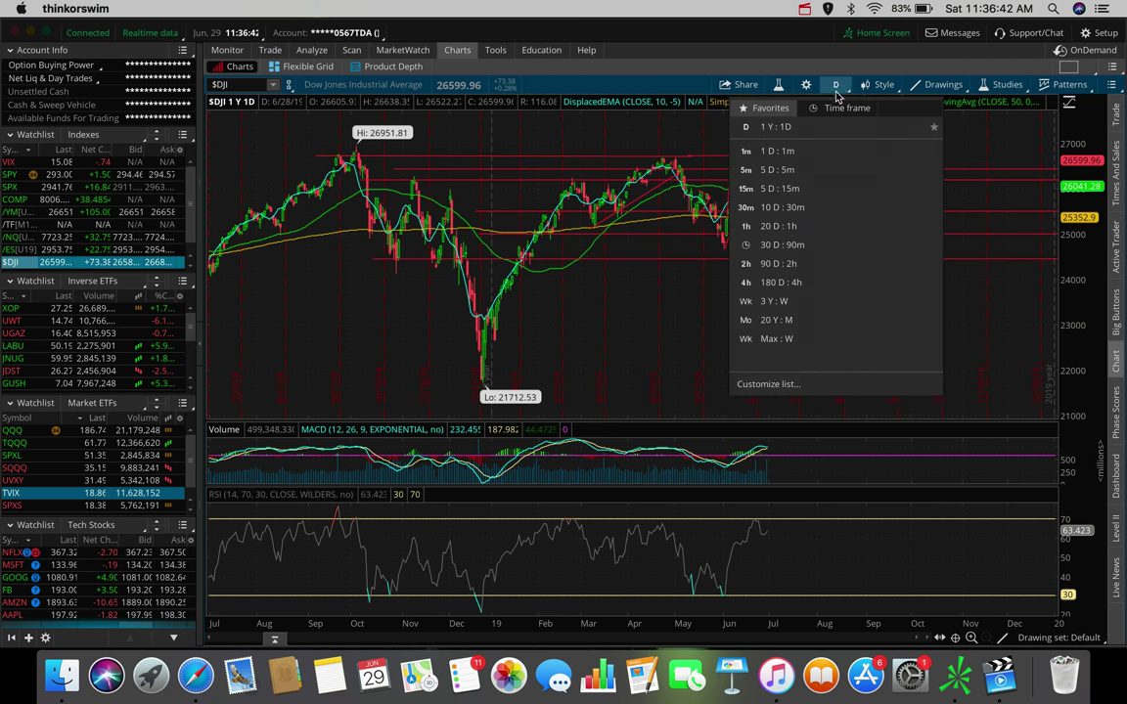
pyautogui.click(795, 207)
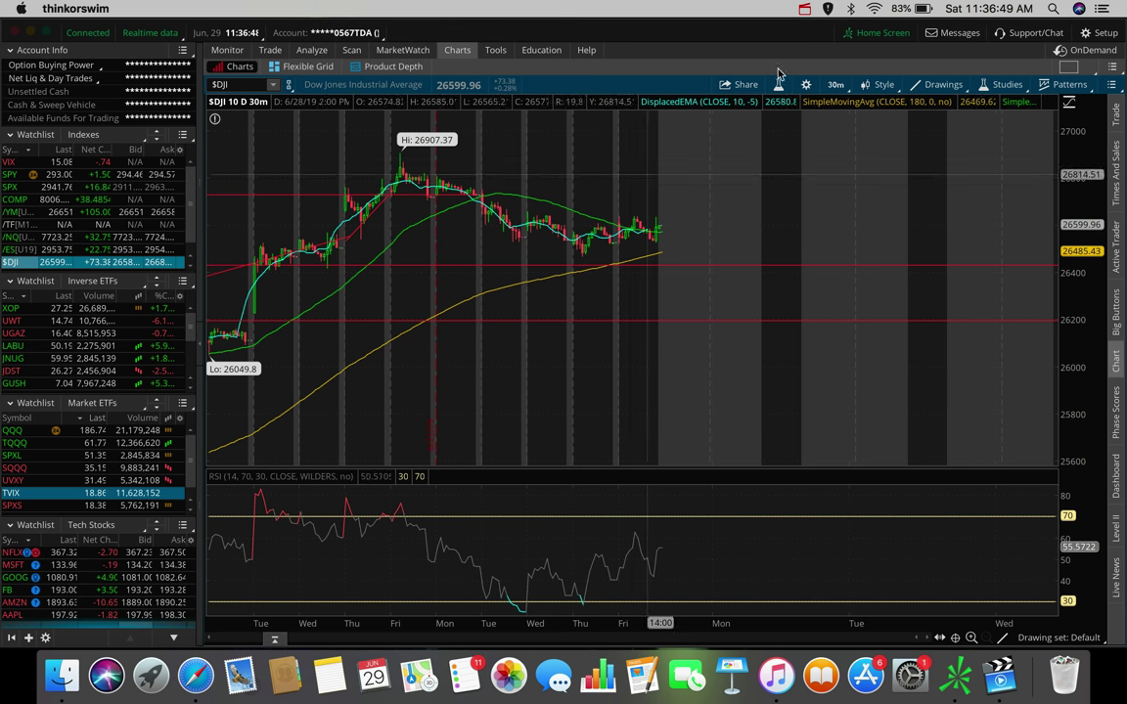
pyautogui.click(836, 84)
pyautogui.click(800, 176)
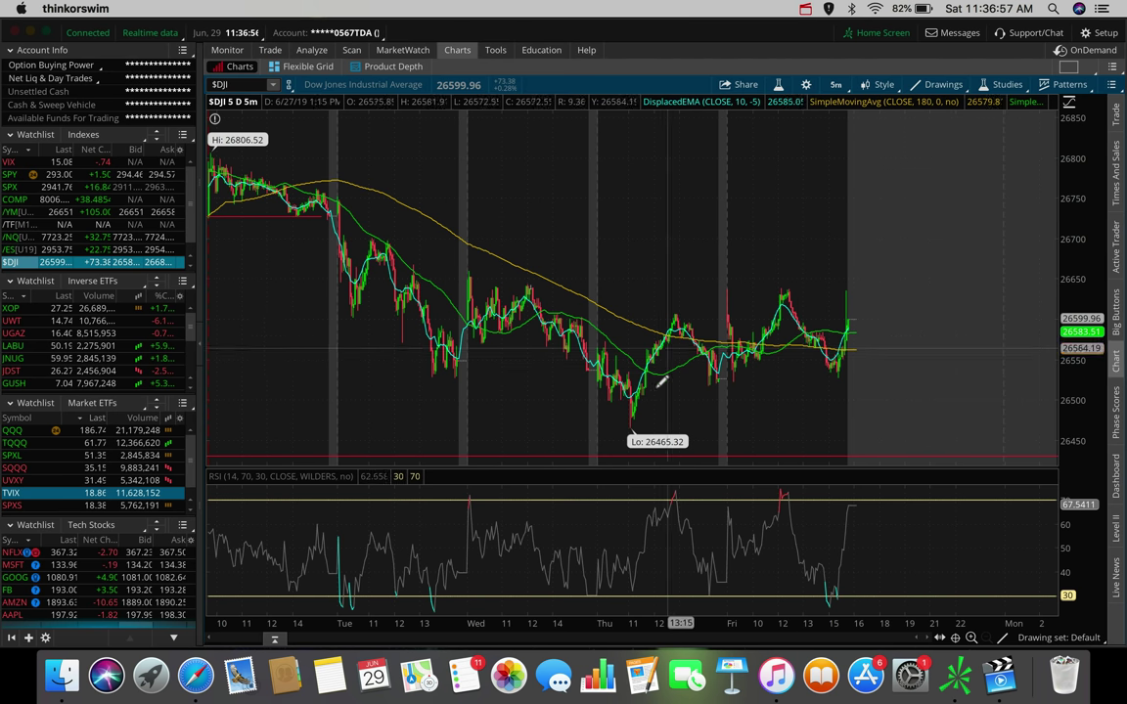
# Draw trendlines from the 26465.32 low and along the final rally, then switch to 180 D : 4h
pyautogui.click(624, 416)
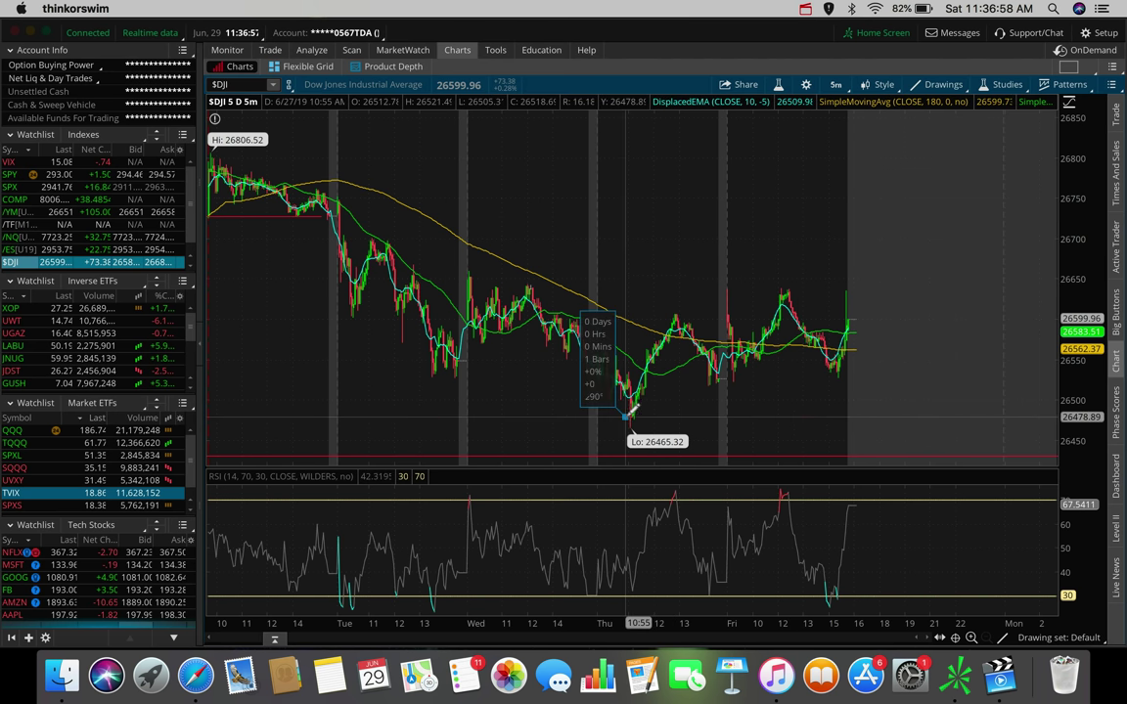
pyautogui.click(898, 349)
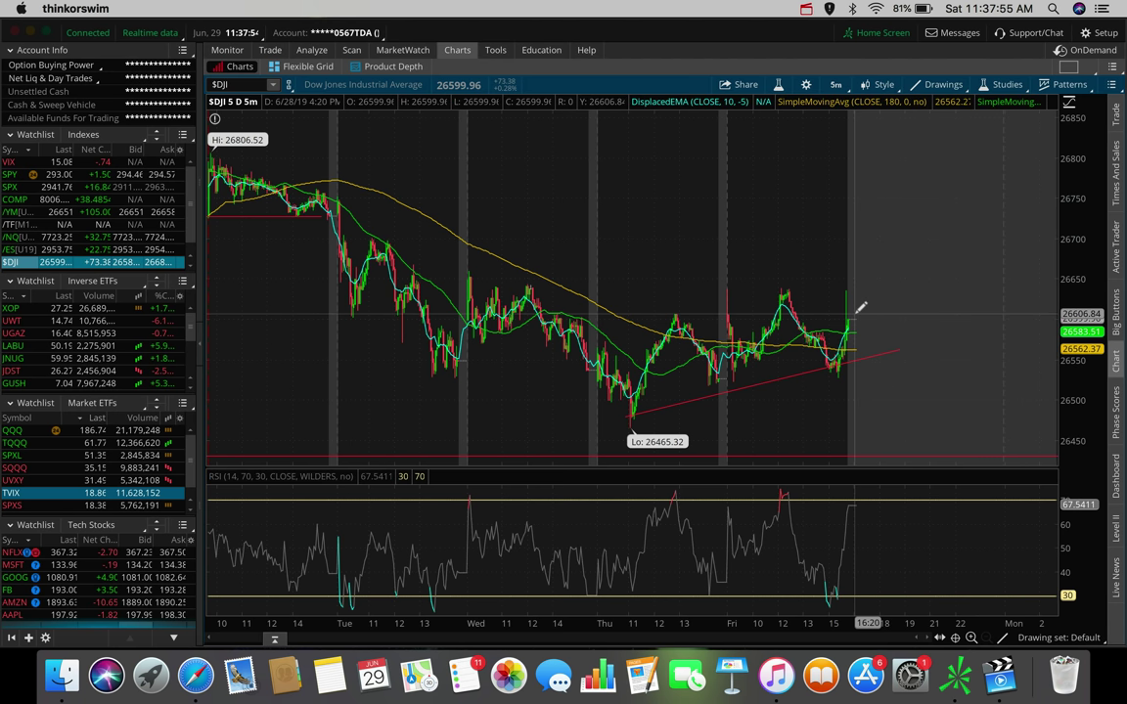
pyautogui.moveTo(854, 310)
pyautogui.mouseDown()
pyautogui.moveTo(880, 294)
pyautogui.moveTo(924, 226)
pyautogui.moveTo(915, 233)
pyautogui.mouseUp()
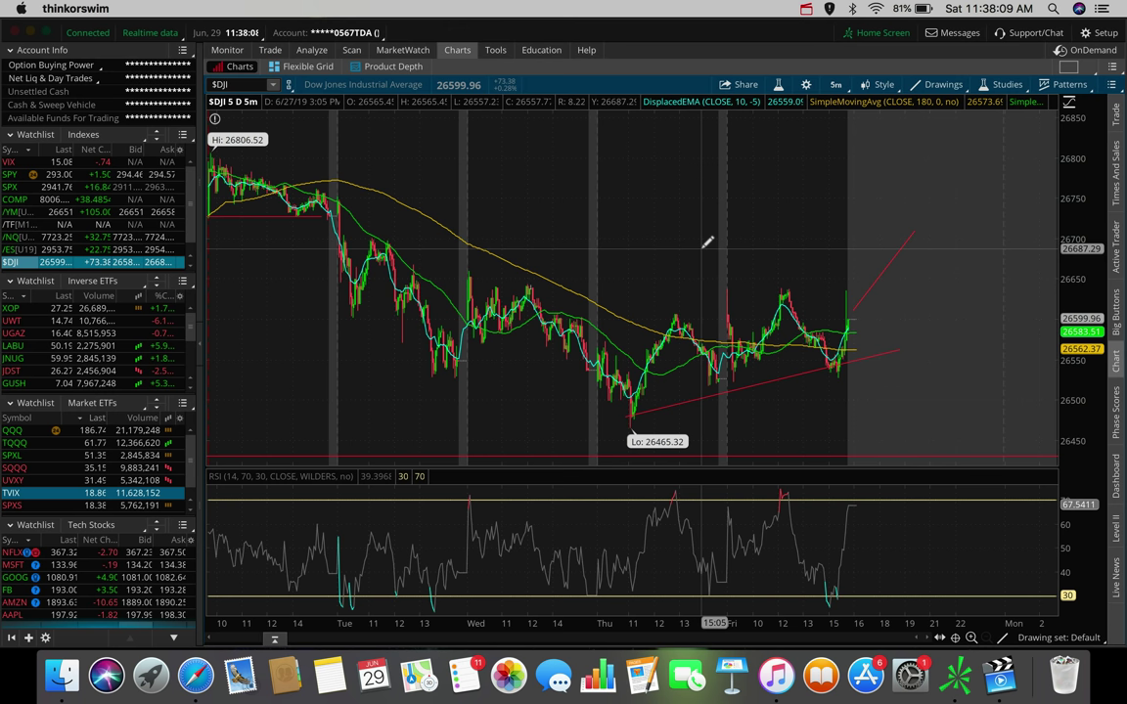
pyautogui.click(835, 86)
pyautogui.click(803, 246)
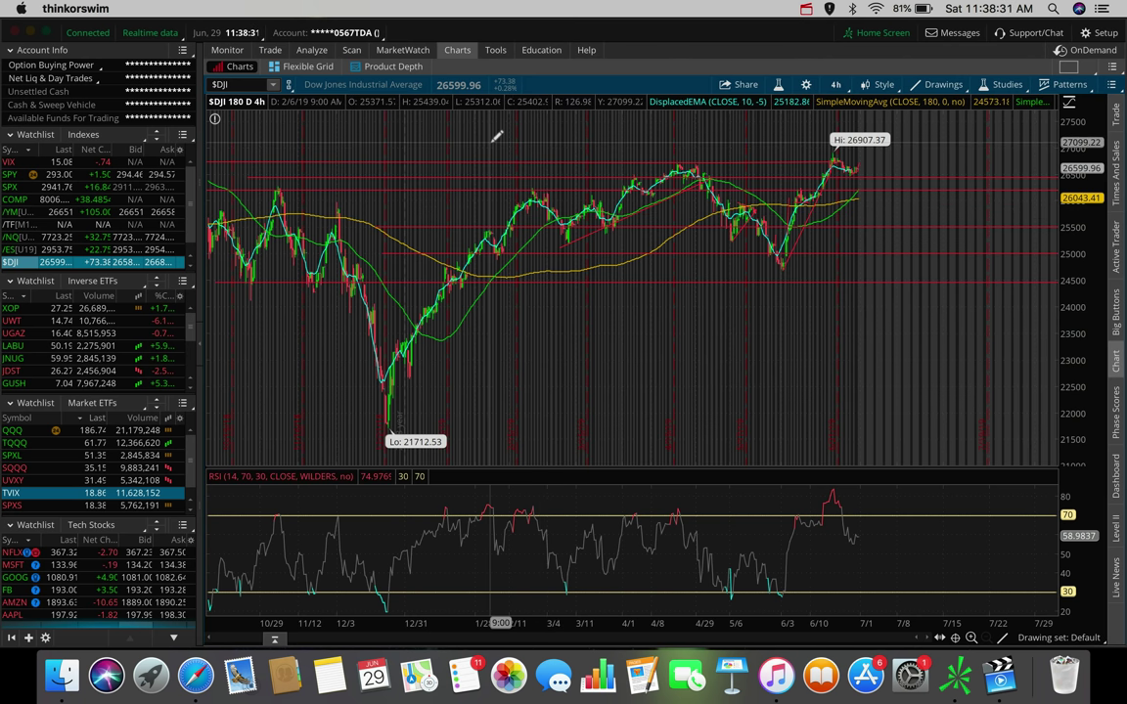
# Move up the Indexes watchlist from $DJI to /NQ futures
pyautogui.press('Up')
pyautogui.press('Up')
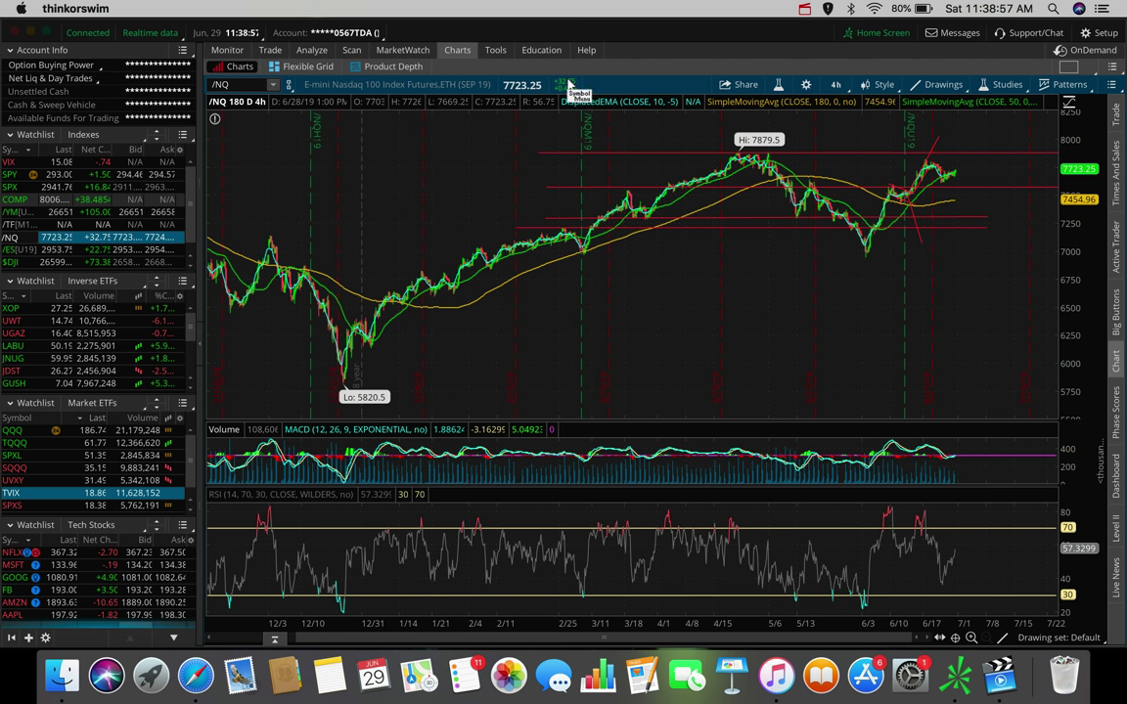
pyautogui.press('Up')
pyautogui.press('Up')
pyautogui.press('Up')
pyautogui.press('Up')
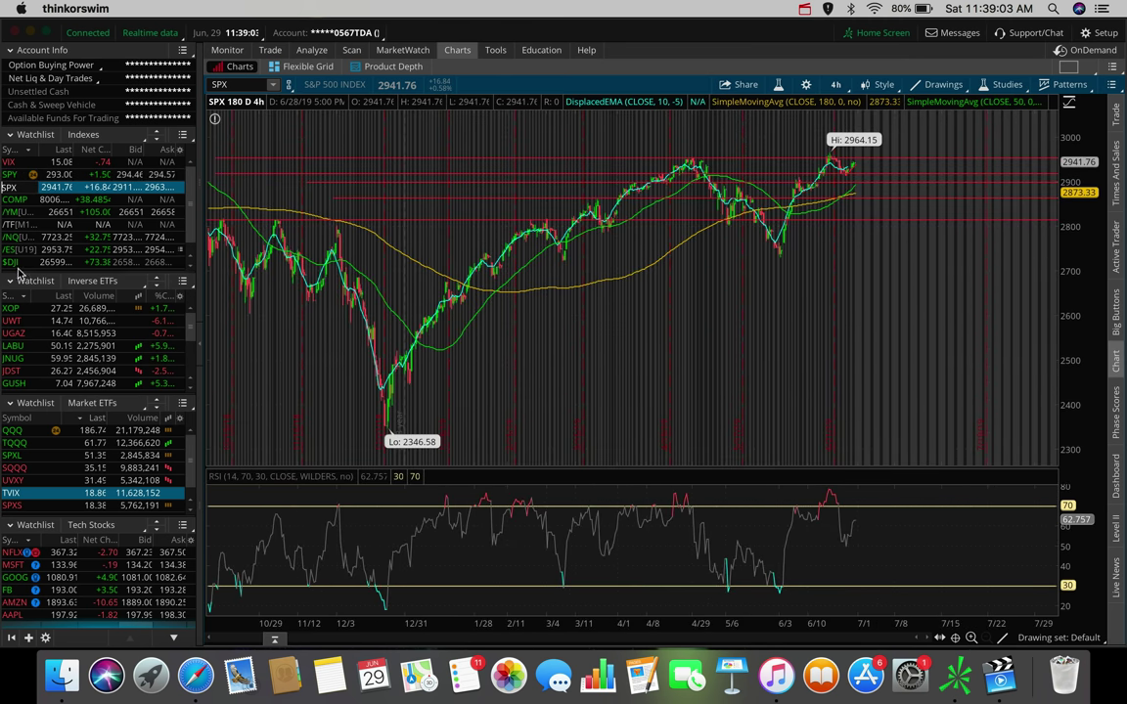
pyautogui.press('Down')
pyautogui.press('Down')
pyautogui.press('Down')
pyautogui.press('Down')
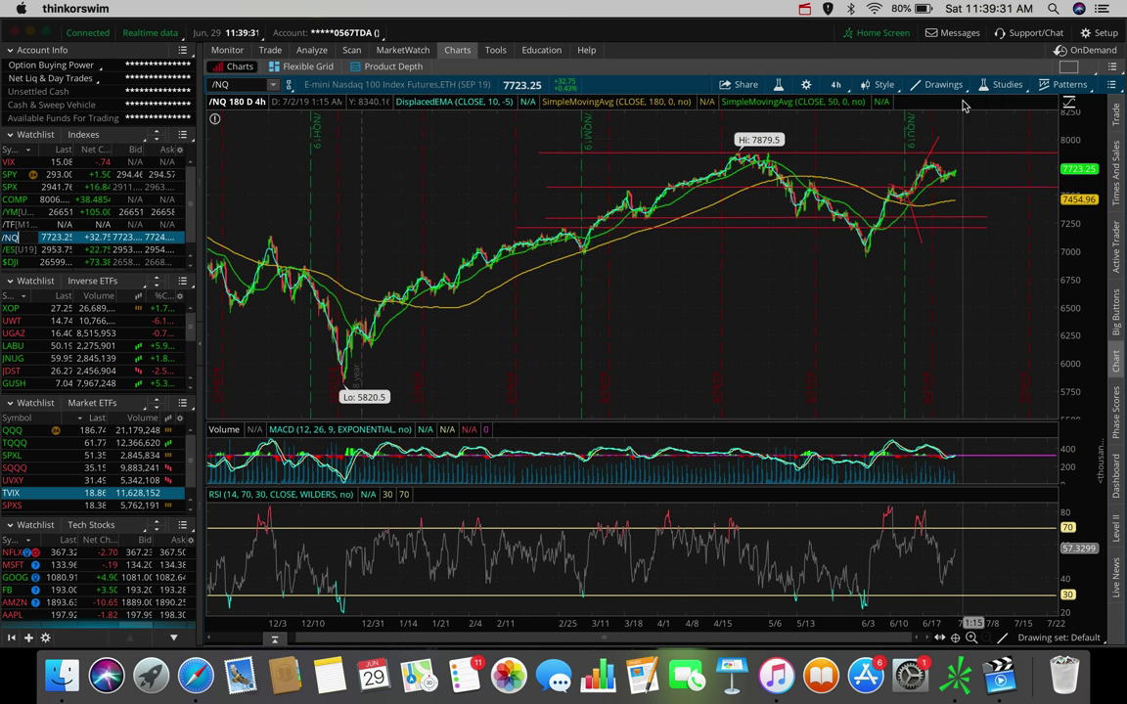
# Zoom in, draw a short steep line off the last bar and a rising trendline from Tuesday's low
pyautogui.scroll(5, 880, 162)
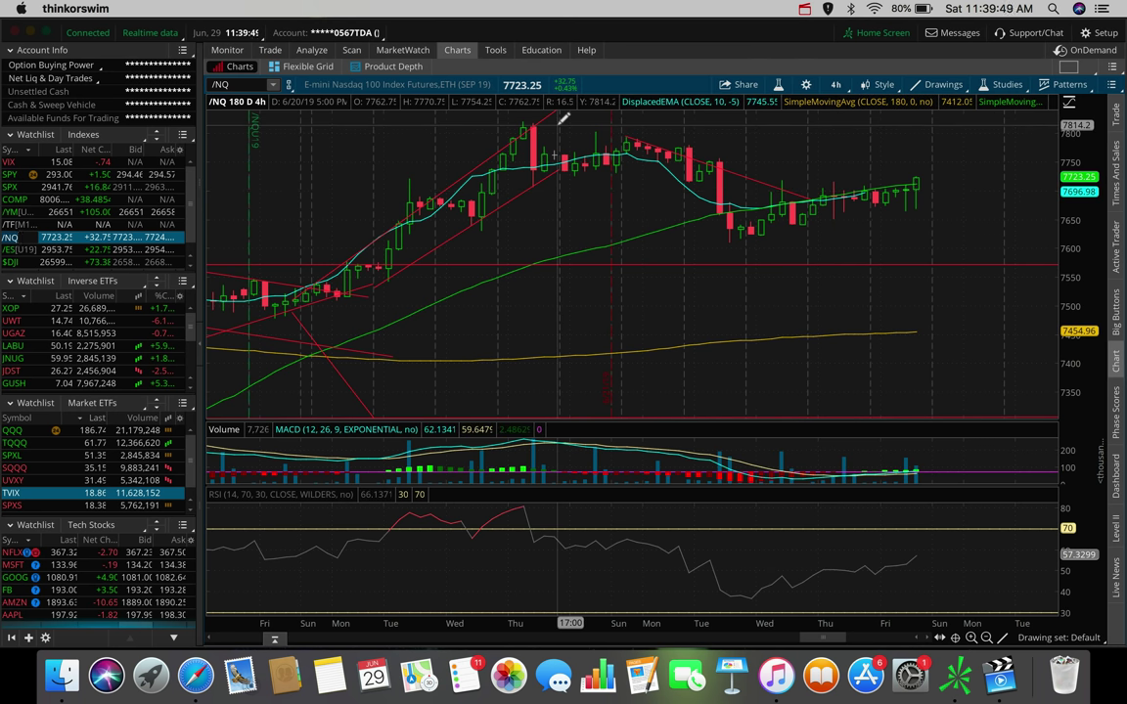
pyautogui.click(920, 180)
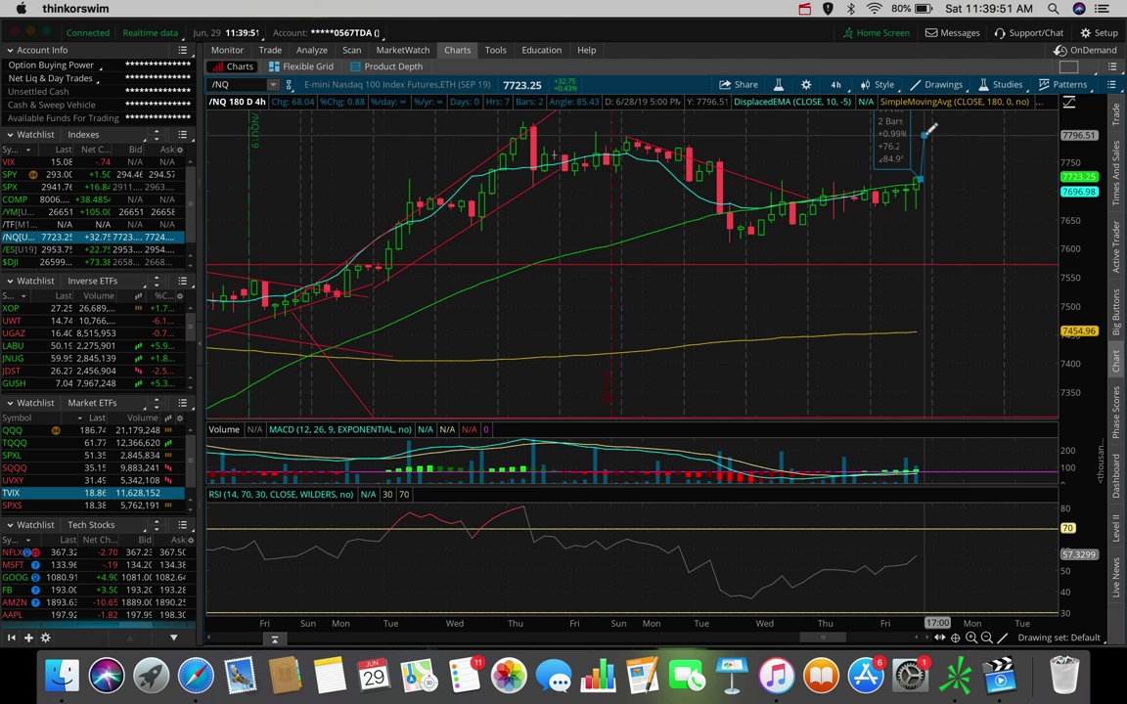
pyautogui.click(924, 135)
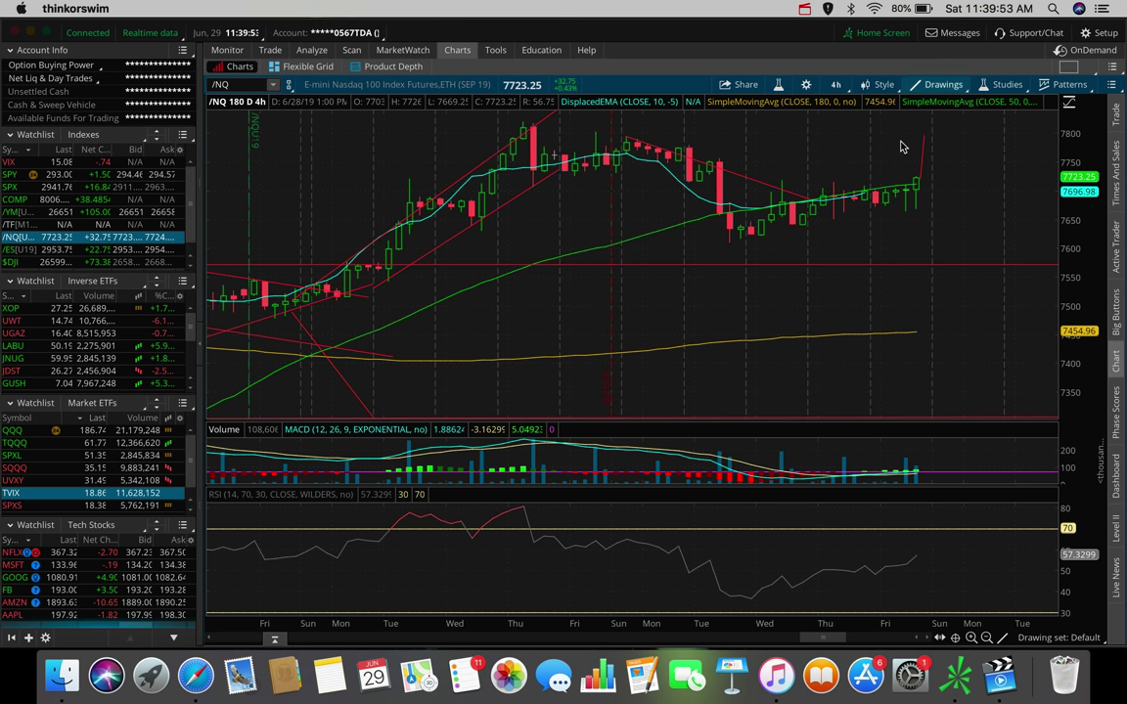
pyautogui.click(724, 239)
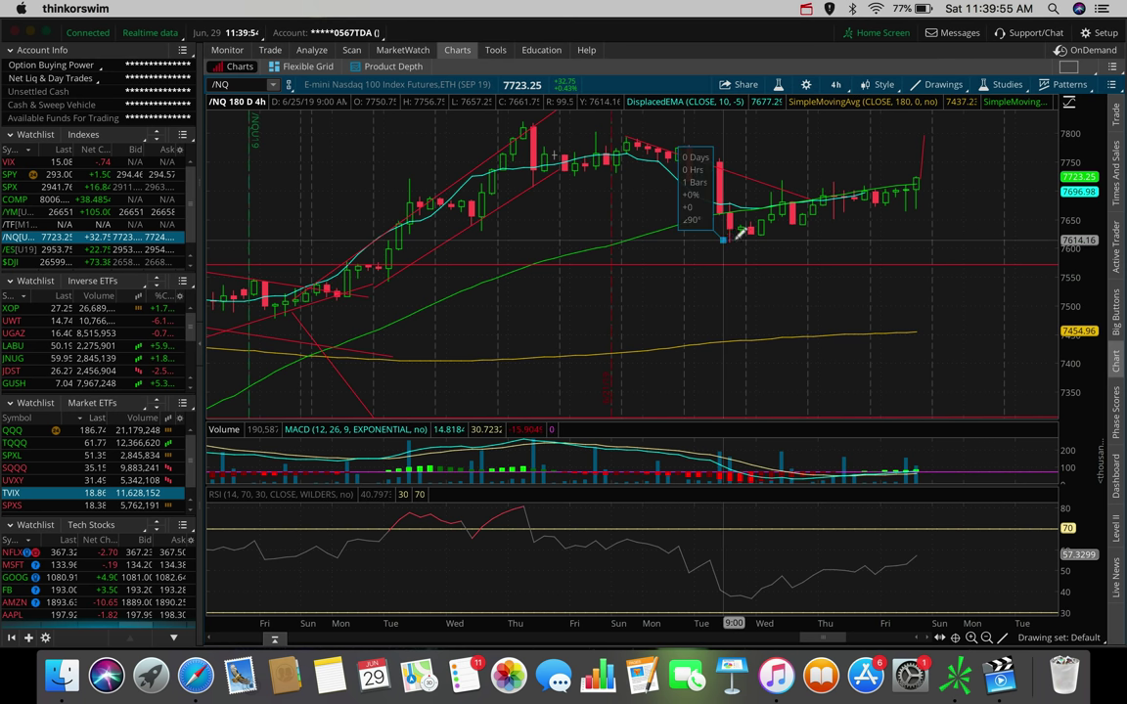
pyautogui.click(947, 178)
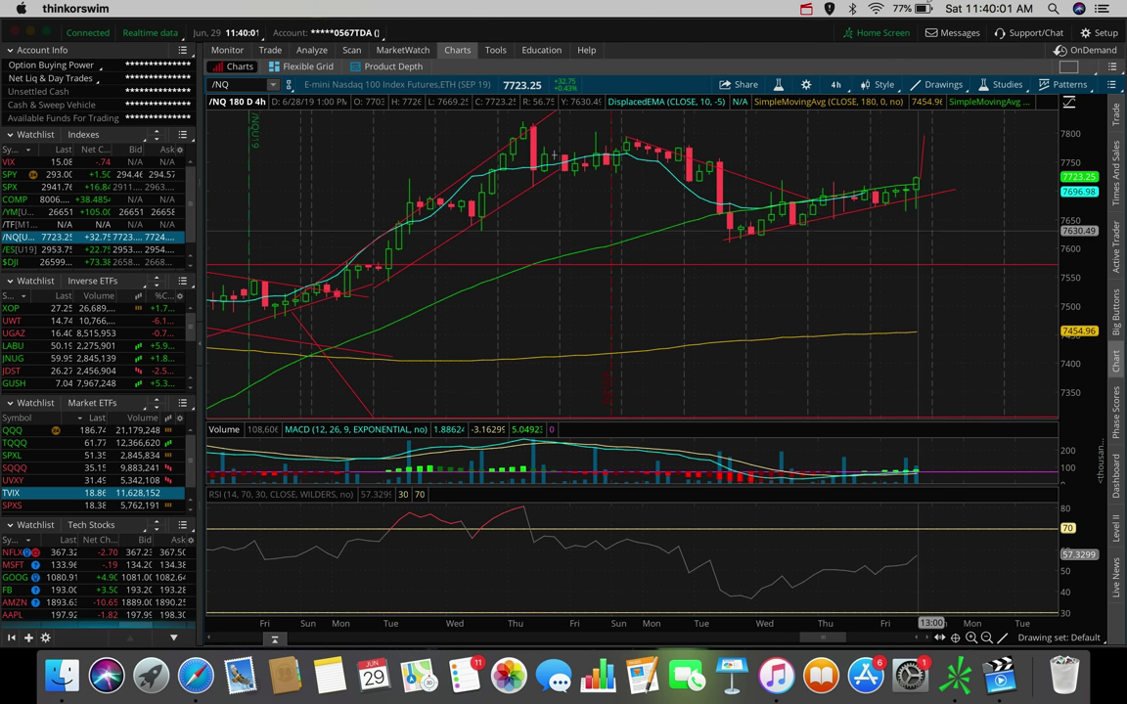
# View /NQ on 20 D : 1h, then on 5 D : 5m
pyautogui.click(835, 84)
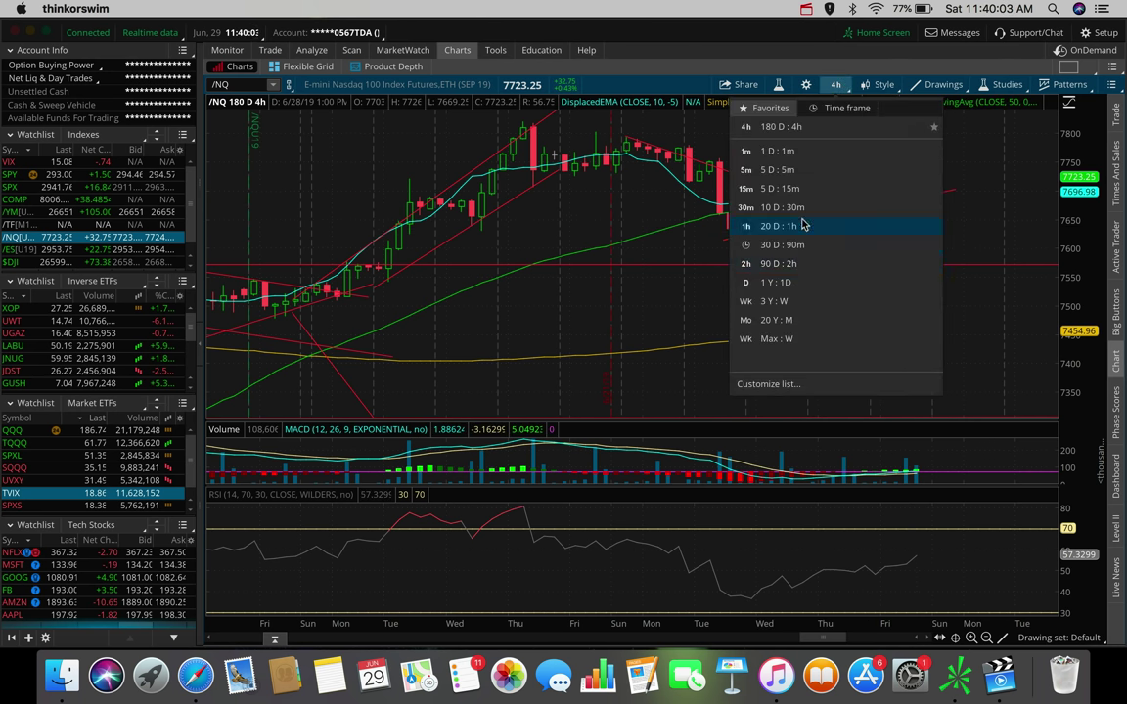
pyautogui.click(802, 226)
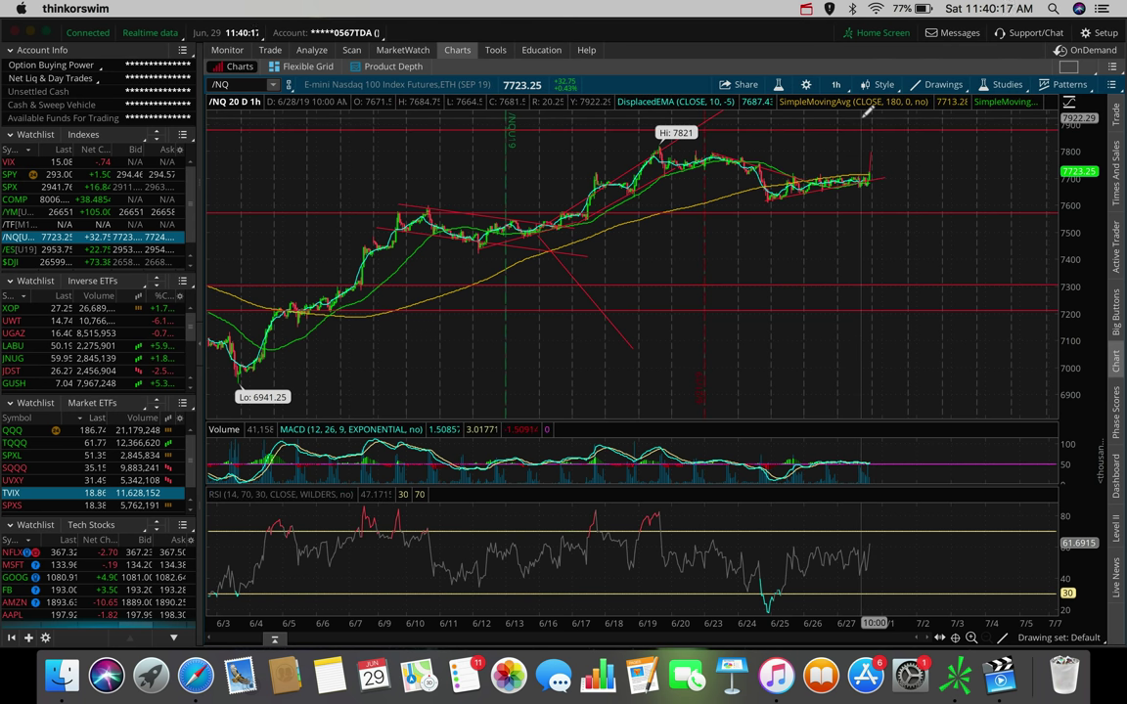
pyautogui.click(837, 86)
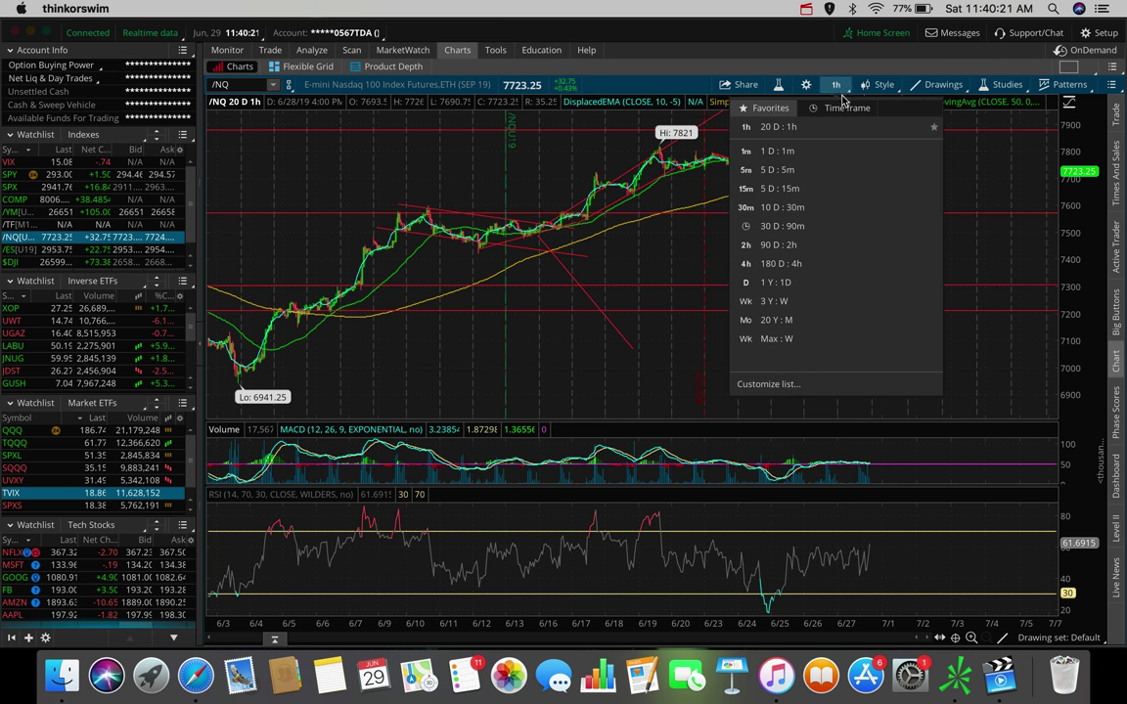
pyautogui.click(818, 169)
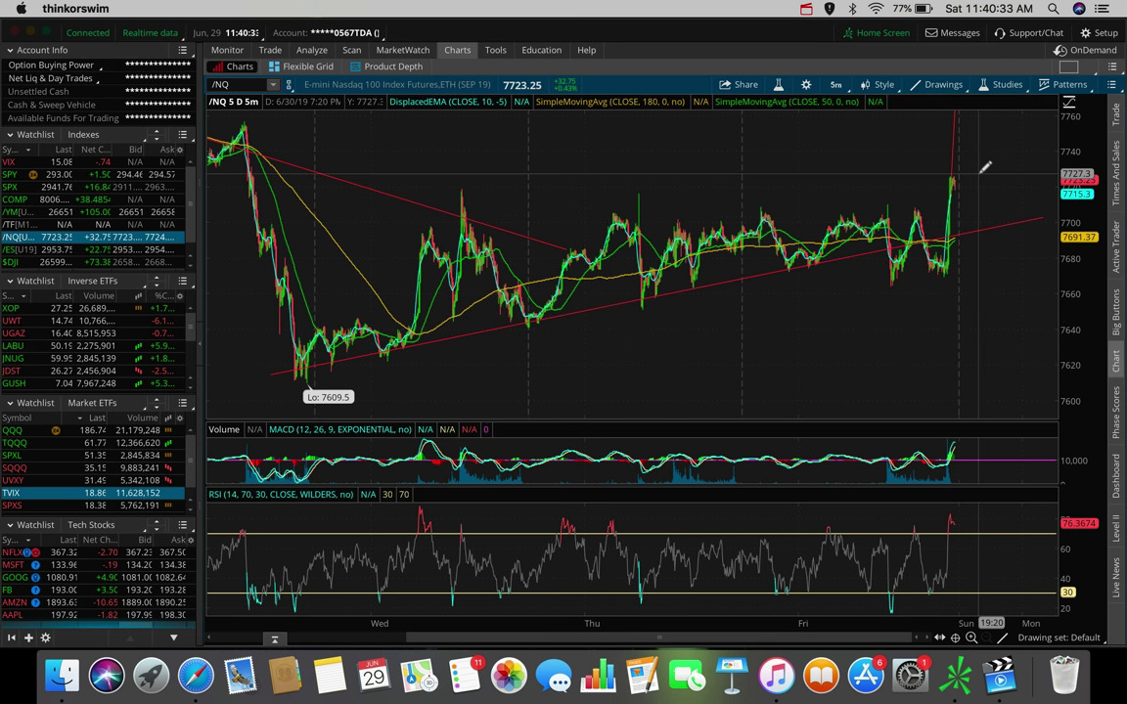
# Switch /NQ from 5 D : 5m back to 180 D : 4h
pyautogui.click(833, 86)
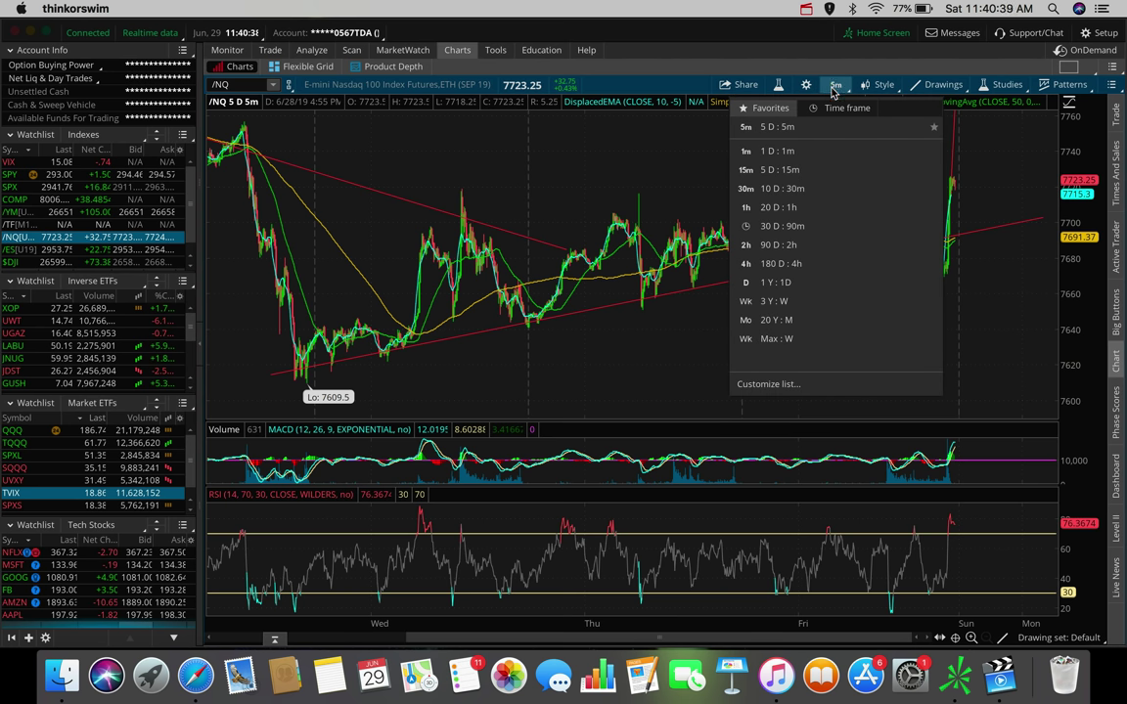
pyautogui.click(806, 262)
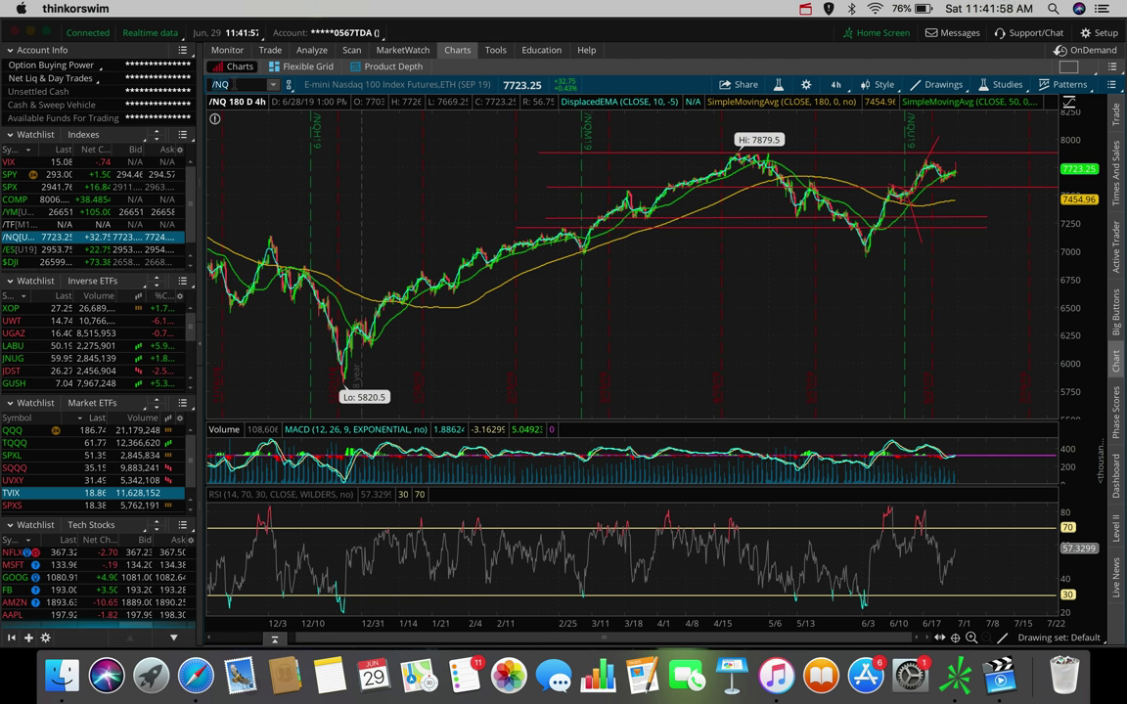
# Enter BABA in the symbol box to chart Alibaba
pyautogui.click(239, 85)
pyautogui.write('BABA')
pyautogui.press('Return')
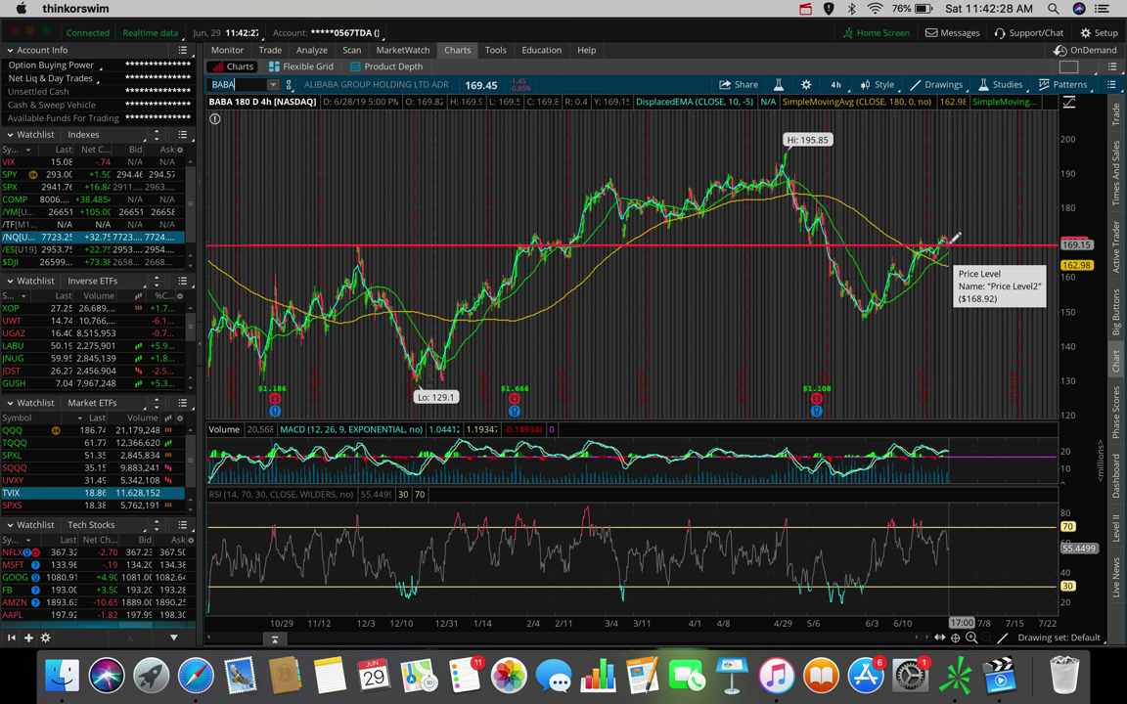
pyautogui.moveTo(741, 254); pyautogui.dragTo(899, 255)
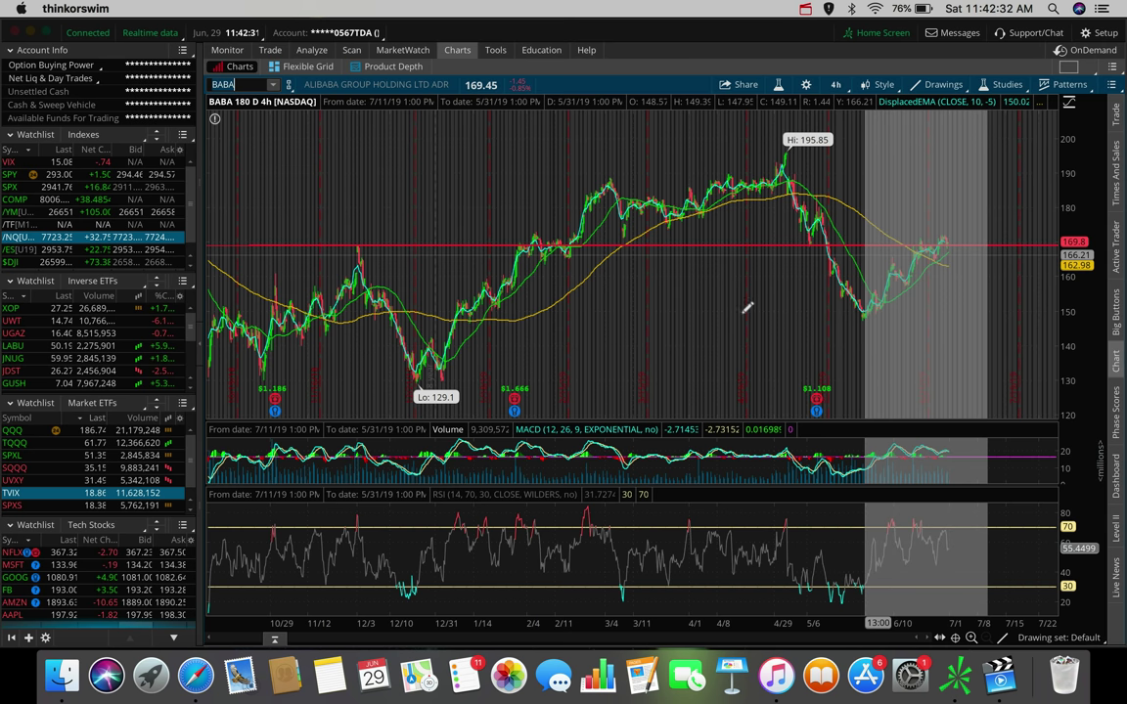
pyautogui.moveTo(879, 335); pyautogui.dragTo(620, 407)
pyautogui.click(914, 305)
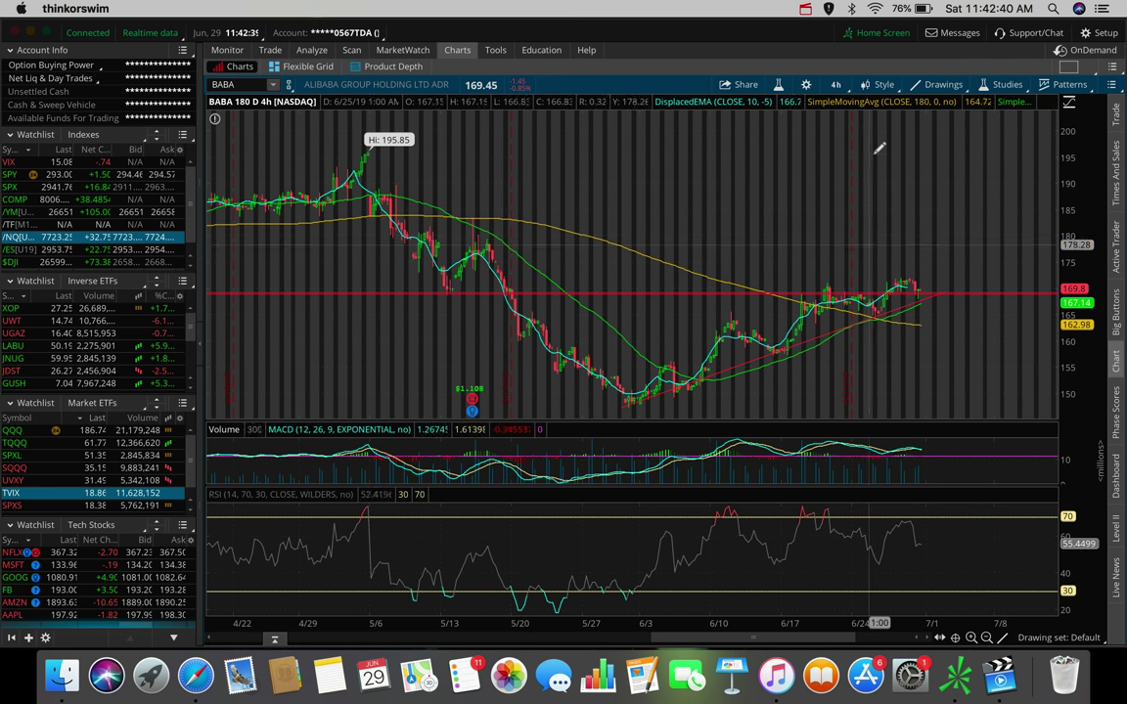
pyautogui.click(933, 246)
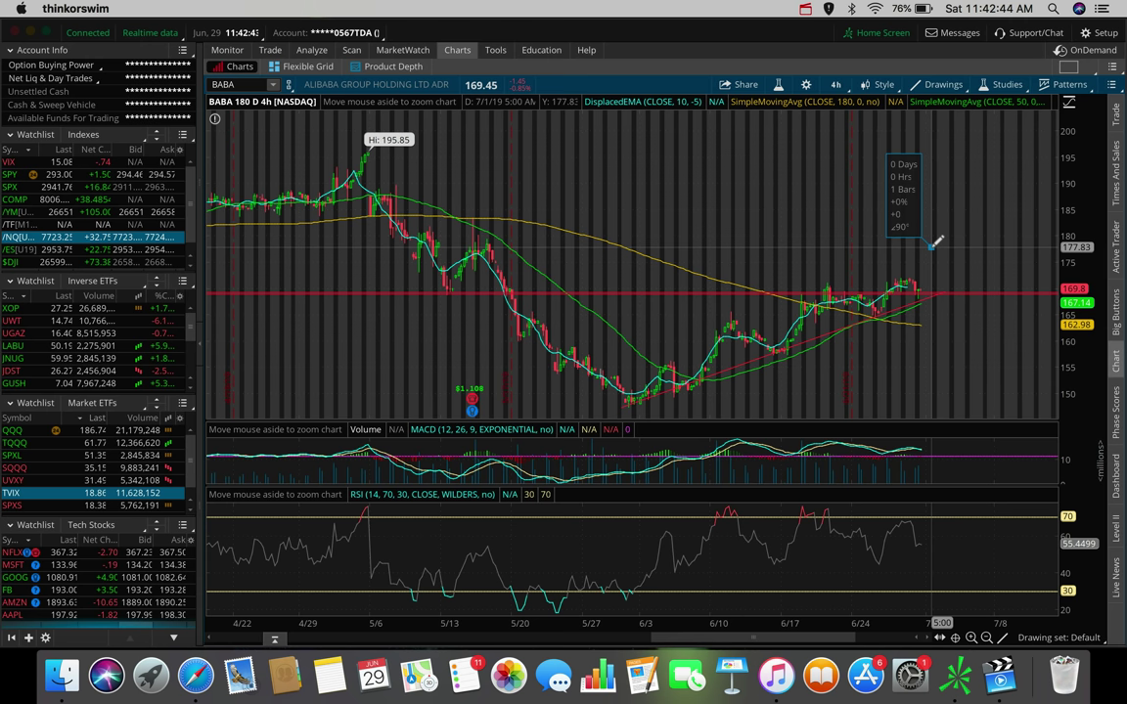
pyautogui.moveTo(934, 243); pyautogui.dragTo(937, 241)
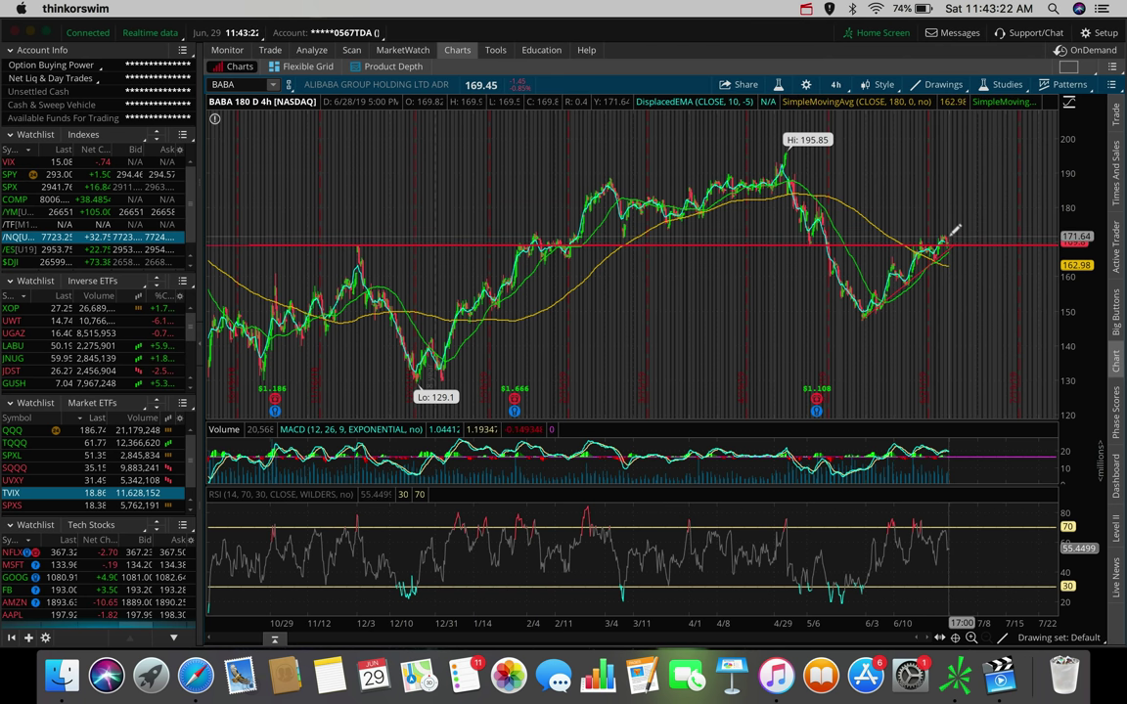
pyautogui.click(939, 85)
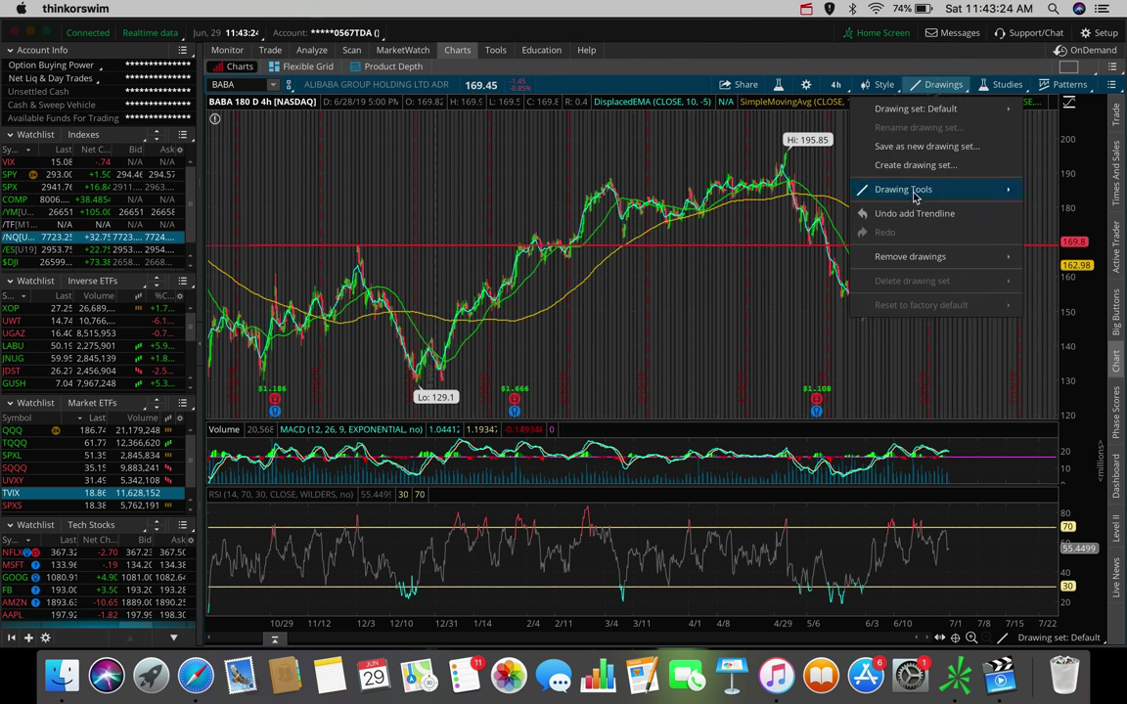
pyautogui.moveTo(915, 195)
pyautogui.click(1043, 201)
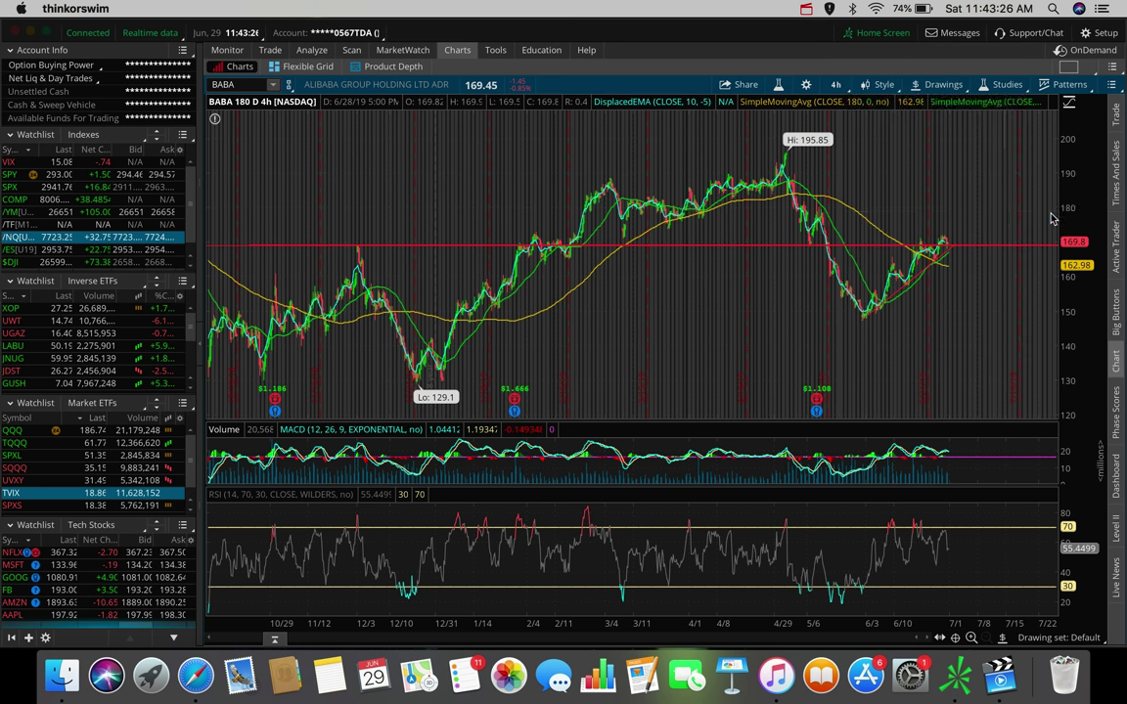
pyautogui.click(341, 231)
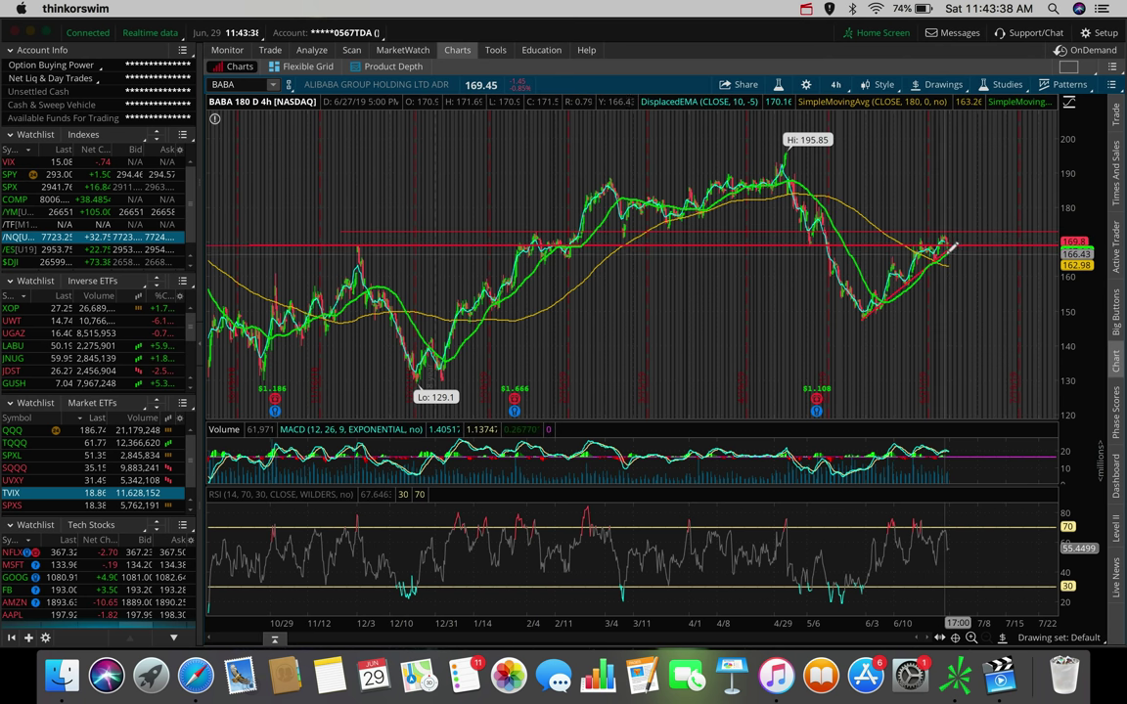
pyautogui.moveTo(954, 242)
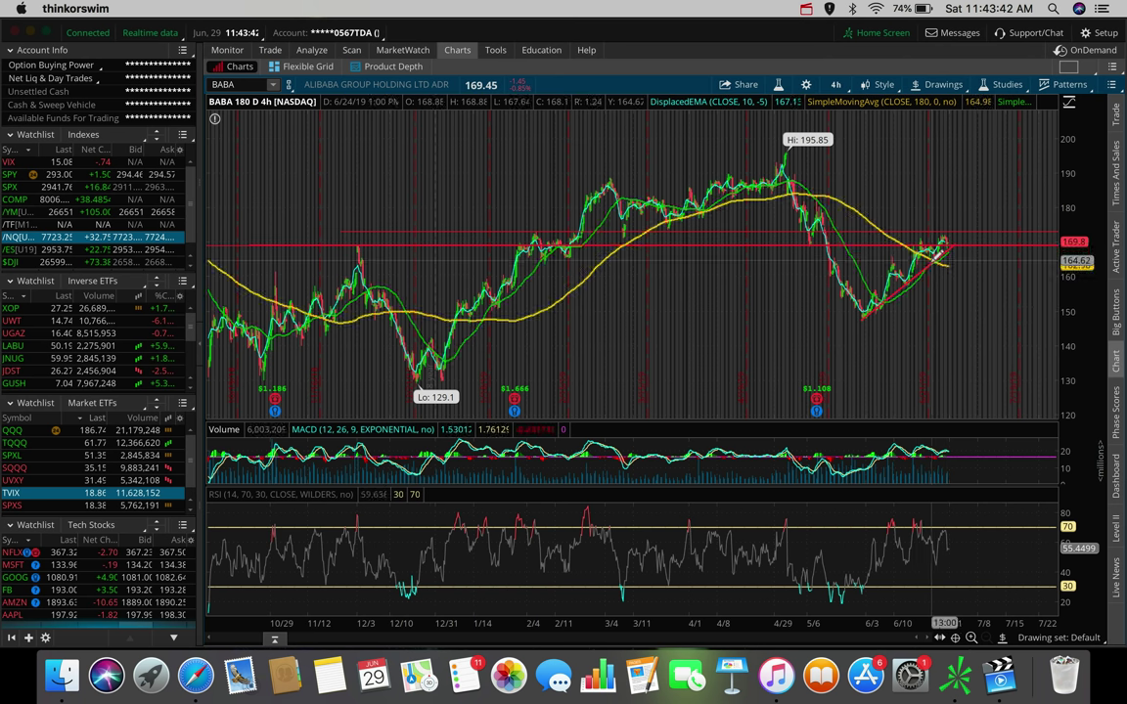
pyautogui.click(936, 84)
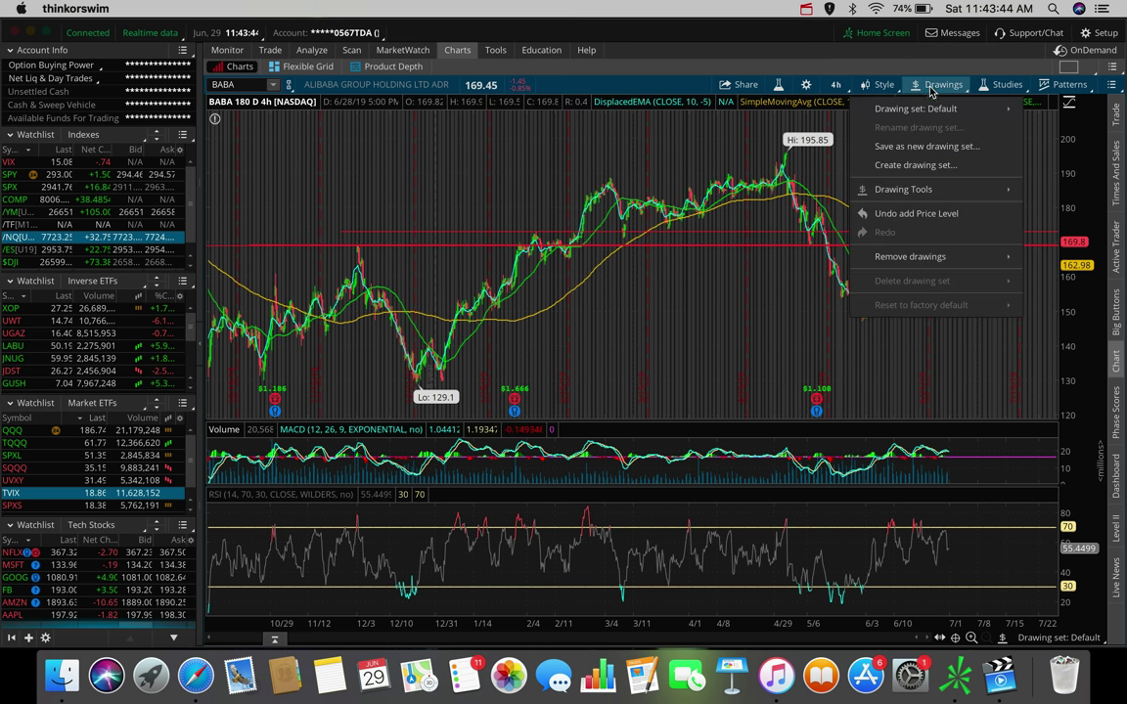
pyautogui.moveTo(949, 191)
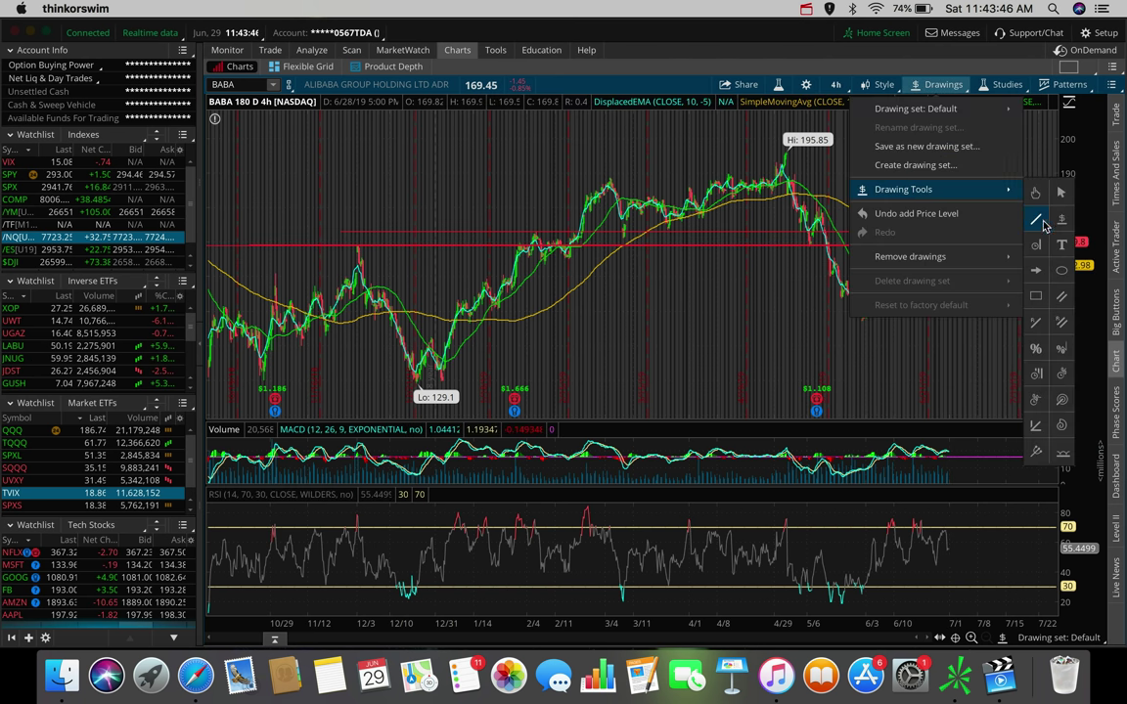
pyautogui.click(1036, 219)
pyautogui.click(948, 247)
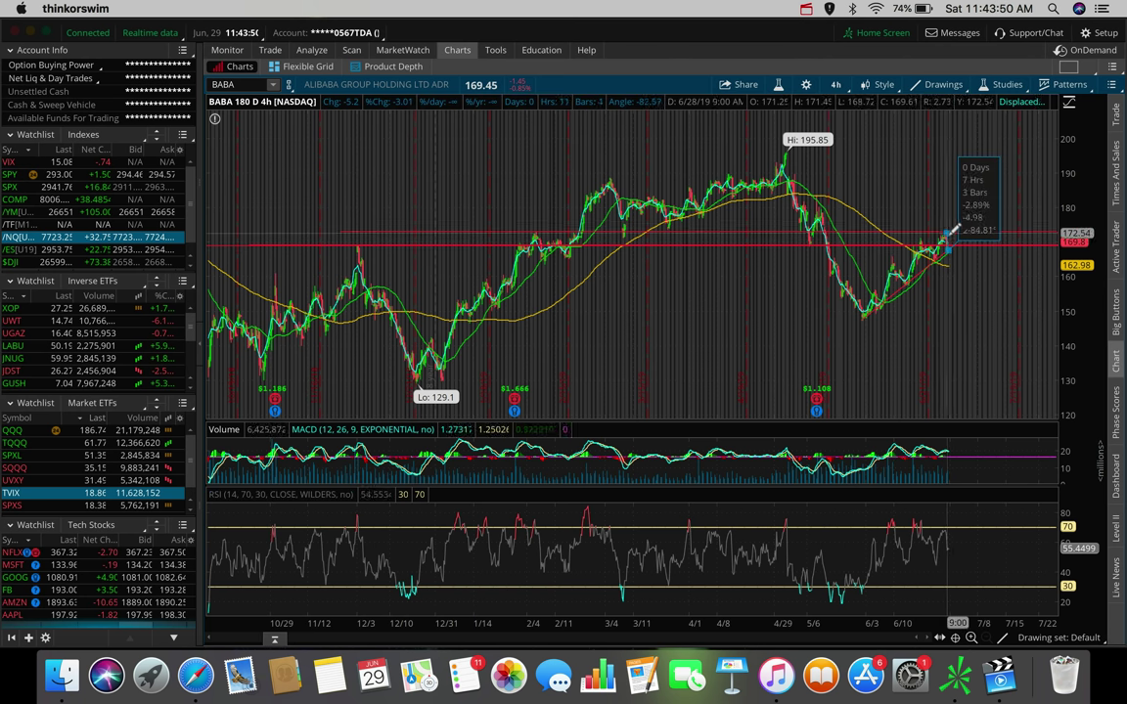
pyautogui.press('Escape')
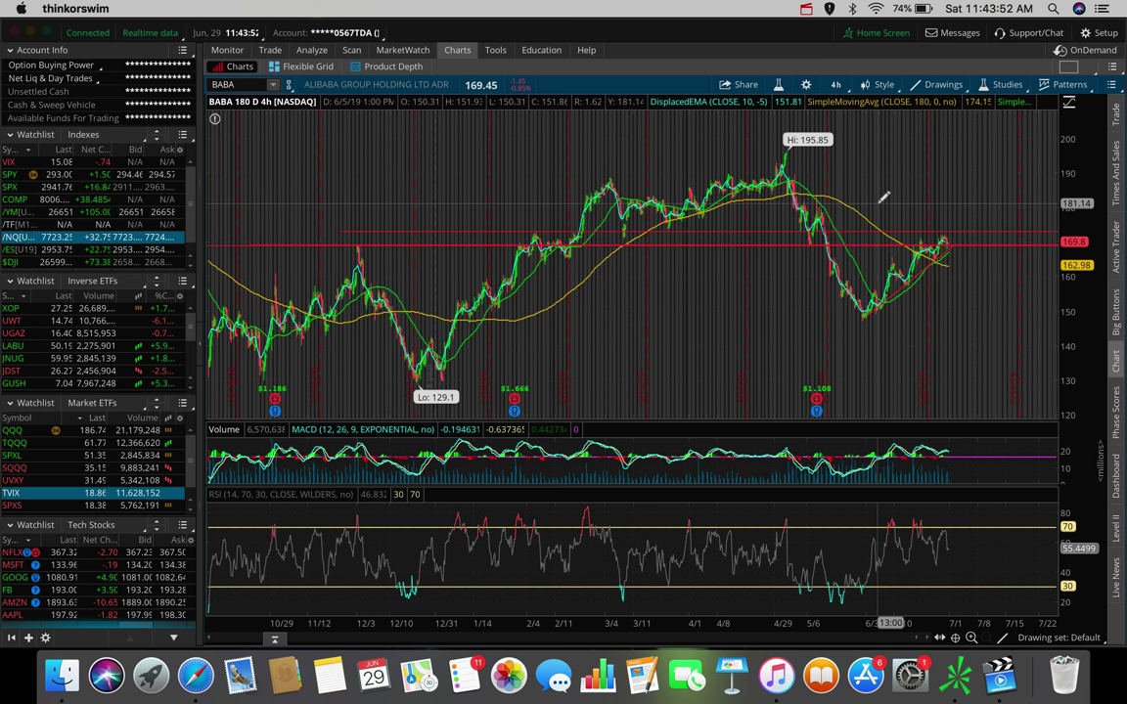
pyautogui.click(947, 249)
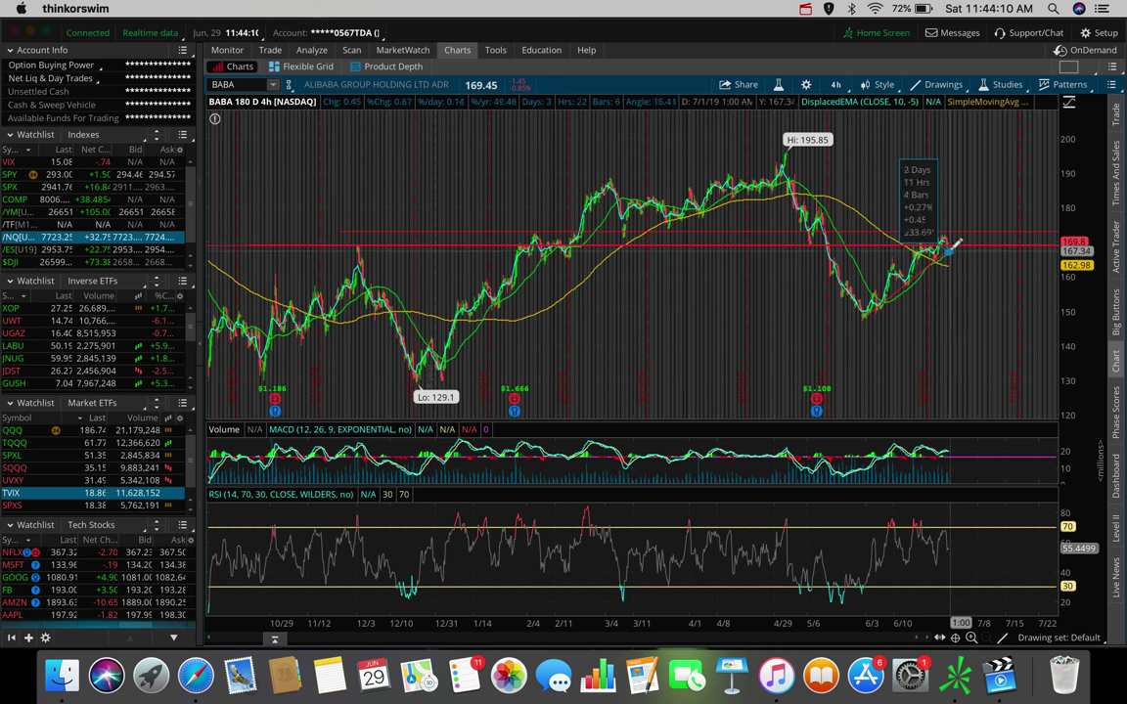
pyautogui.press('Escape')
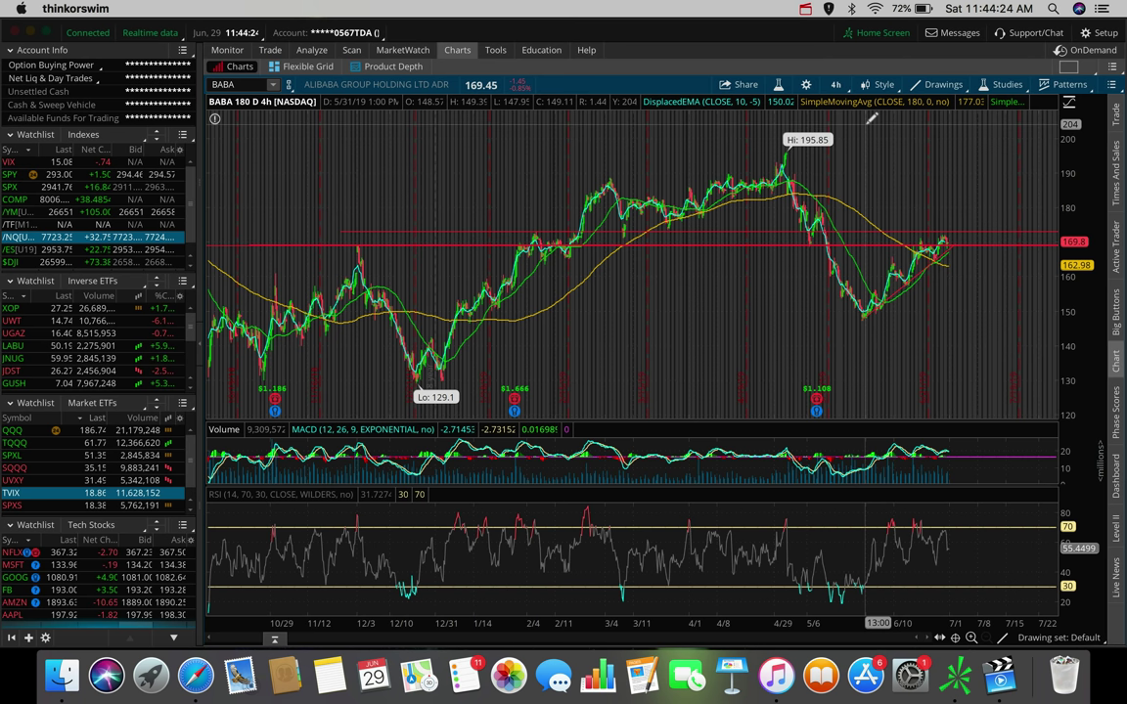
# Load AMD on the 4-hour chart and zoom in on the bars from April onward
pyautogui.click(247, 85)
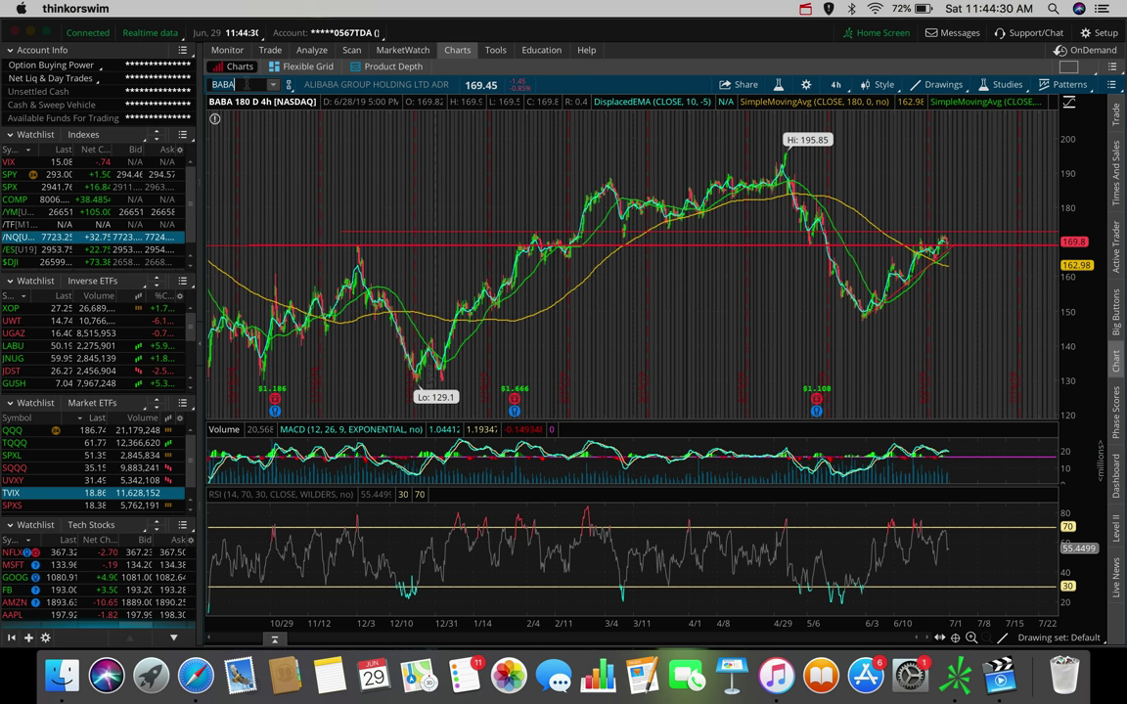
pyautogui.write('AMD')
pyautogui.press('Return')
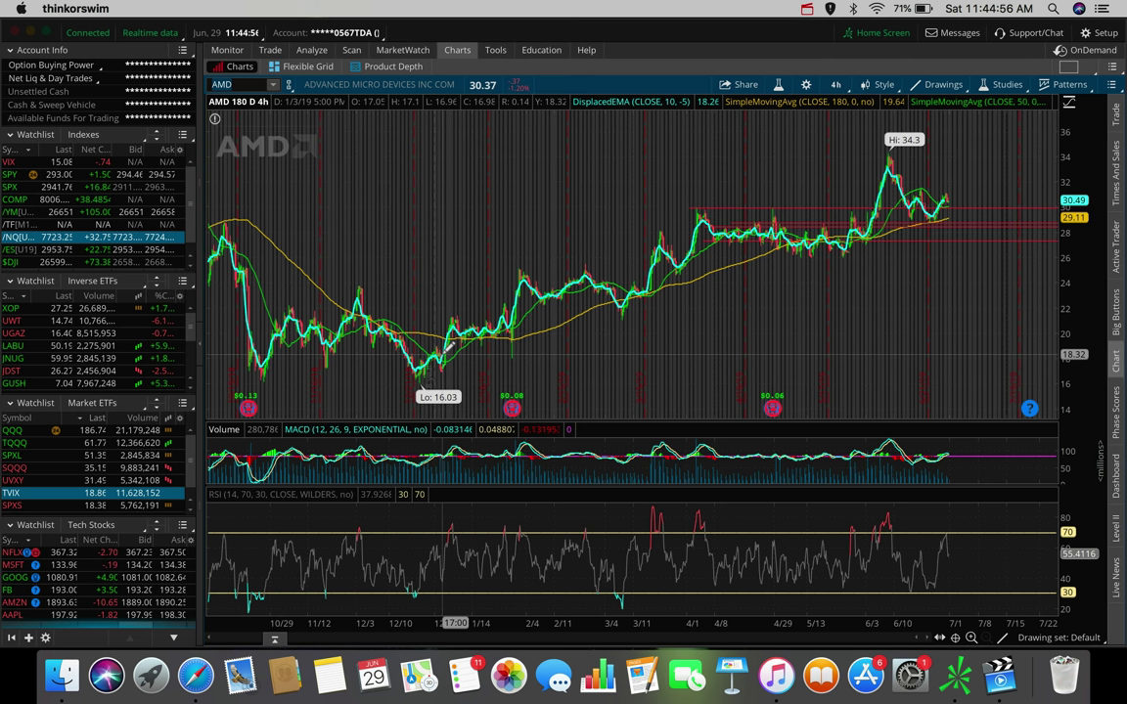
pyautogui.write('AMD')
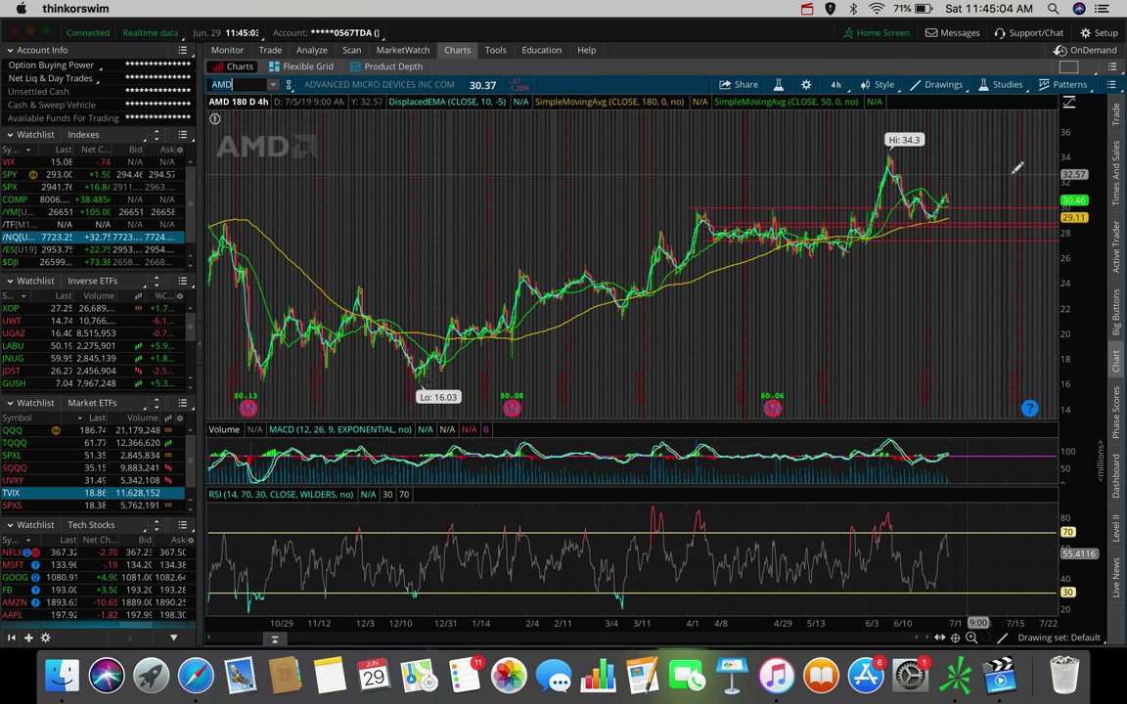
pyautogui.moveTo(1009, 174); pyautogui.dragTo(687, 181)
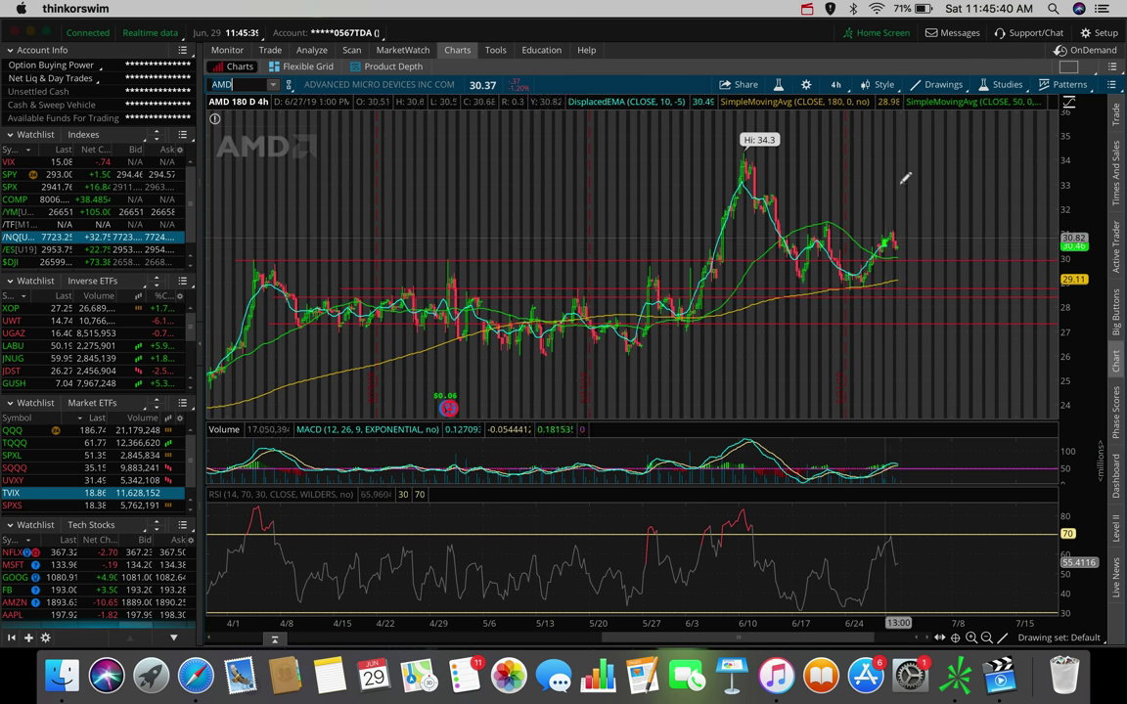
# Draw a red trendline rising from the latest AMD candle toward about 32.58
pyautogui.moveTo(897, 249)
pyautogui.mouseDown()
pyautogui.moveTo(922, 165)
pyautogui.moveTo(915, 191)
pyautogui.mouseUp()
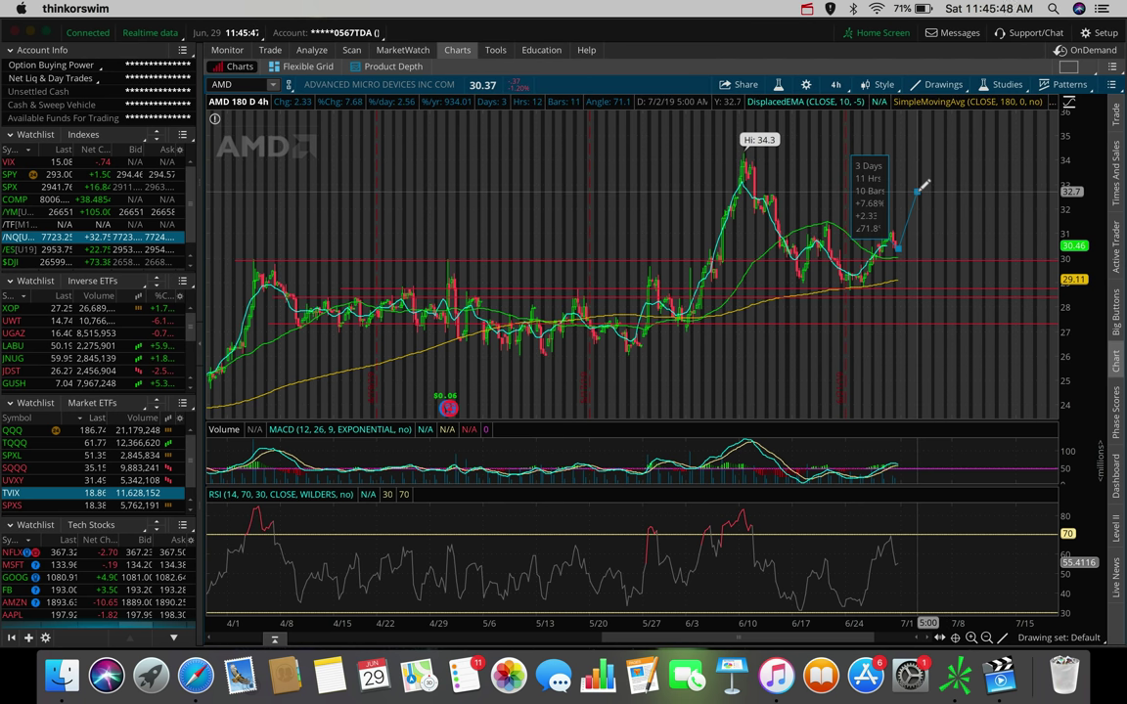
pyautogui.moveTo(918, 190); pyautogui.dragTo(890, 245)
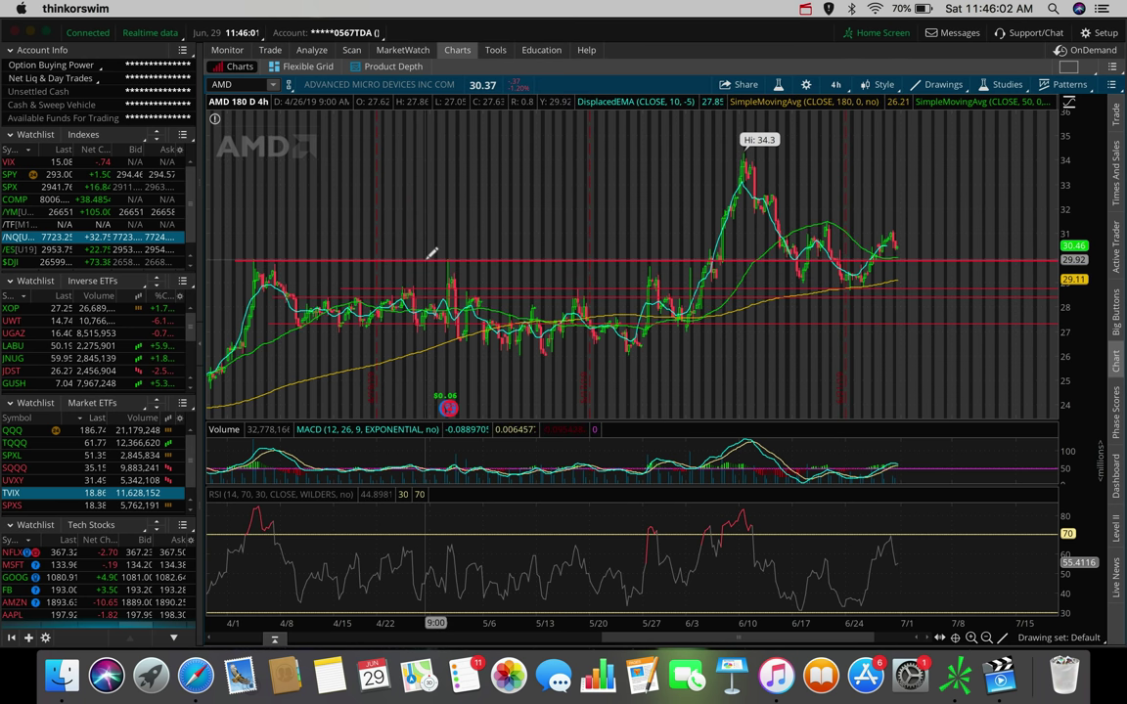
pyautogui.click(896, 247)
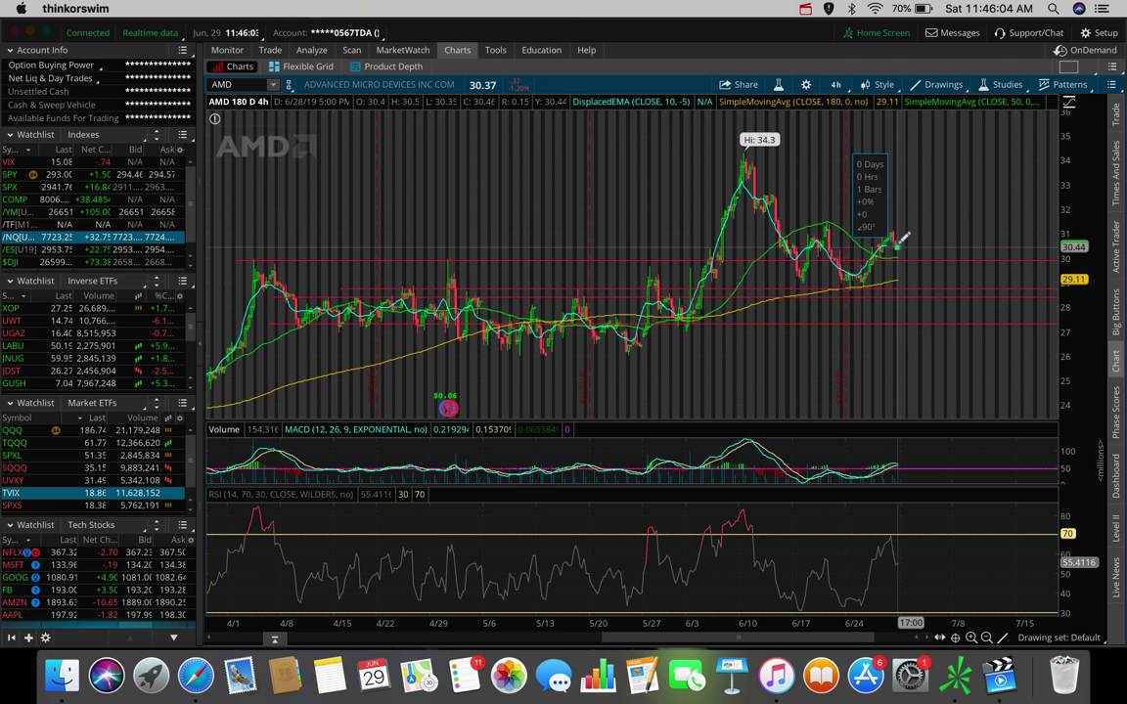
pyautogui.click(918, 197)
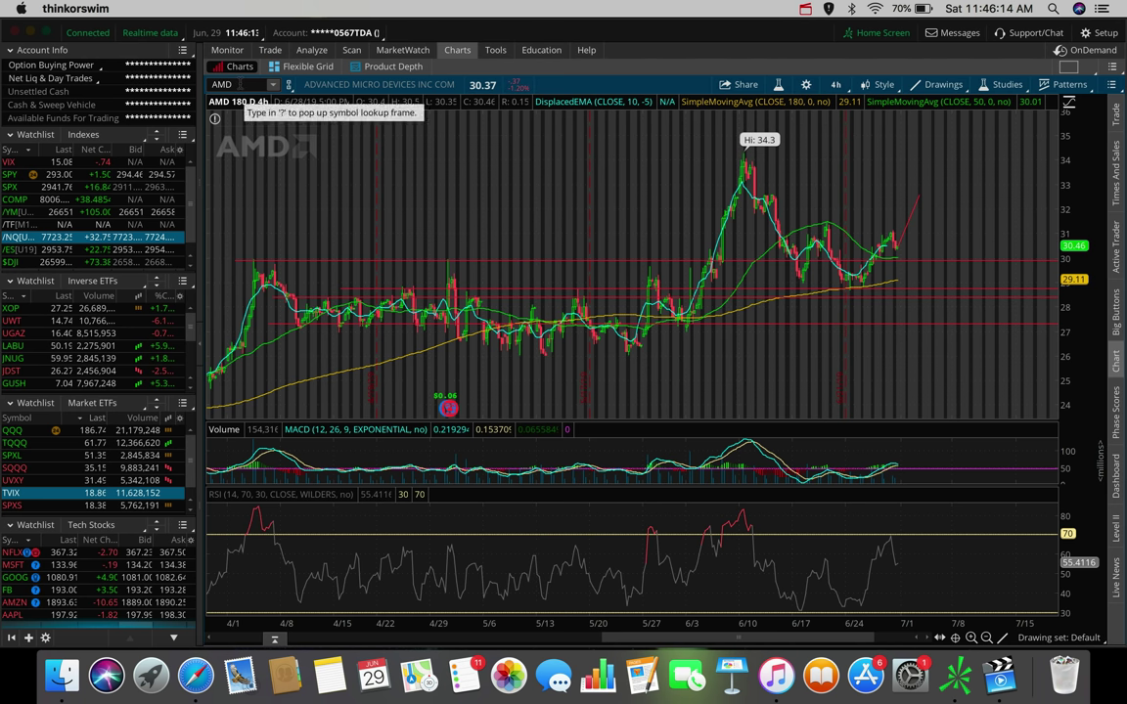
# Load Intel (INTC) on the chart and zoom in on the late-May to July bars
pyautogui.click(239, 84)
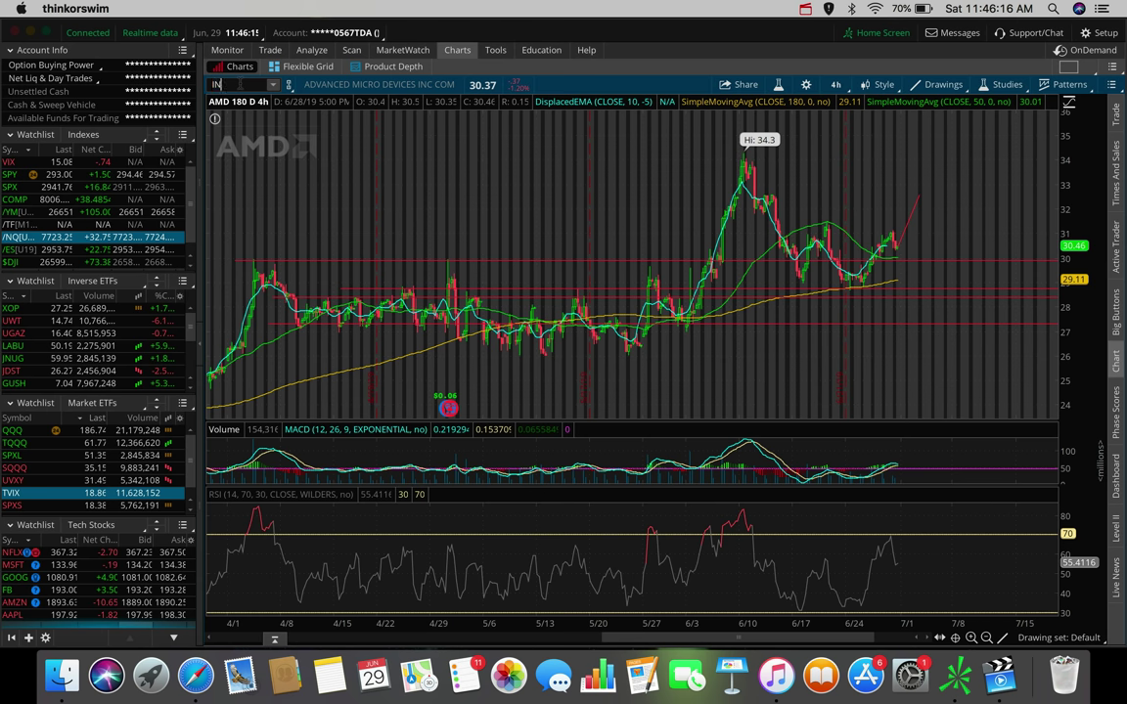
pyautogui.write('INTC')
pyautogui.press('Return')
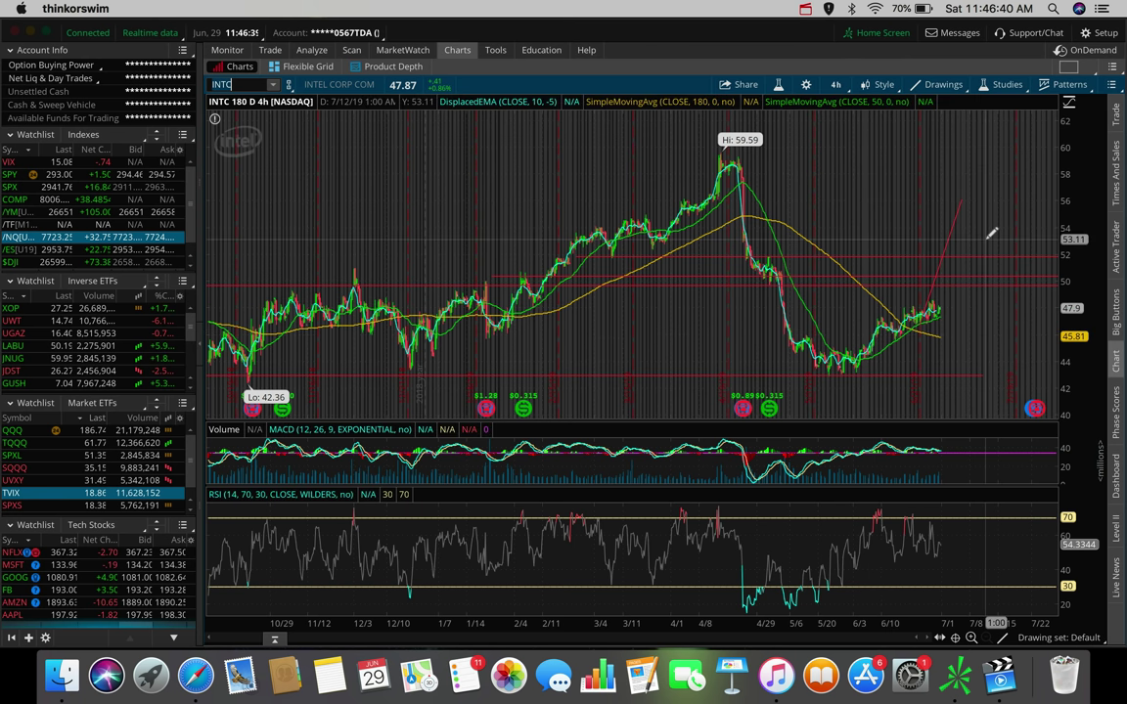
pyautogui.moveTo(947, 260); pyautogui.dragTo(693, 229)
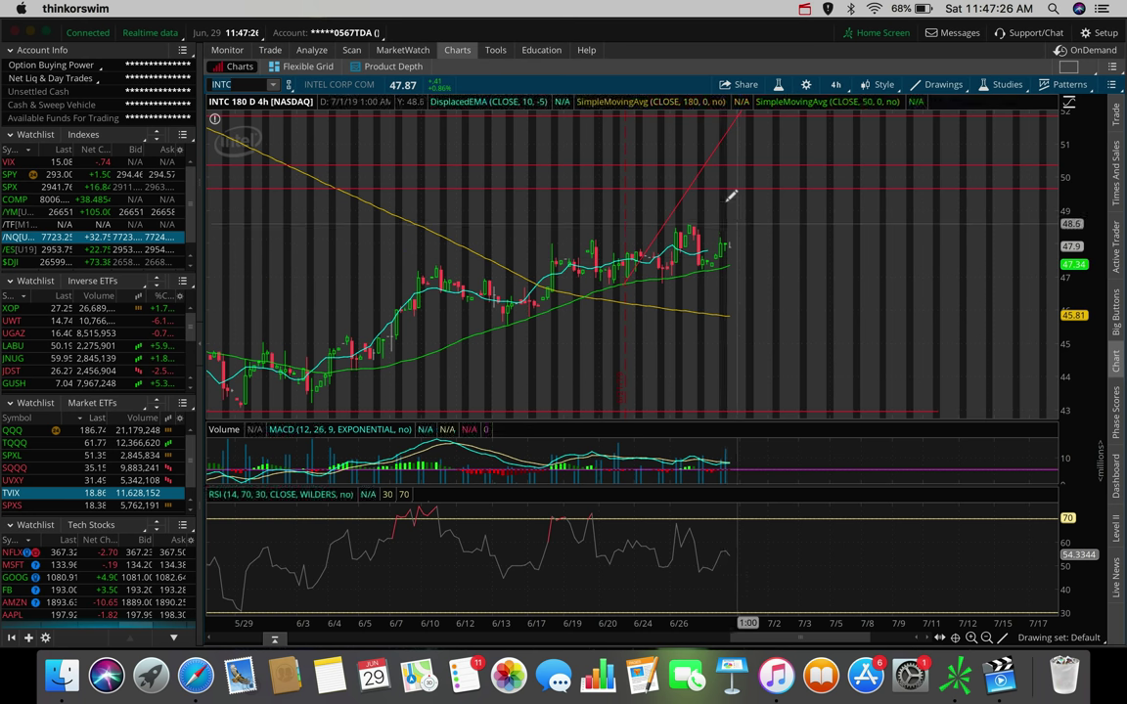
# Zoom out to the full 180-day INTC range and measure the drop from the April high
pyautogui.scroll(-5, 778, 237)
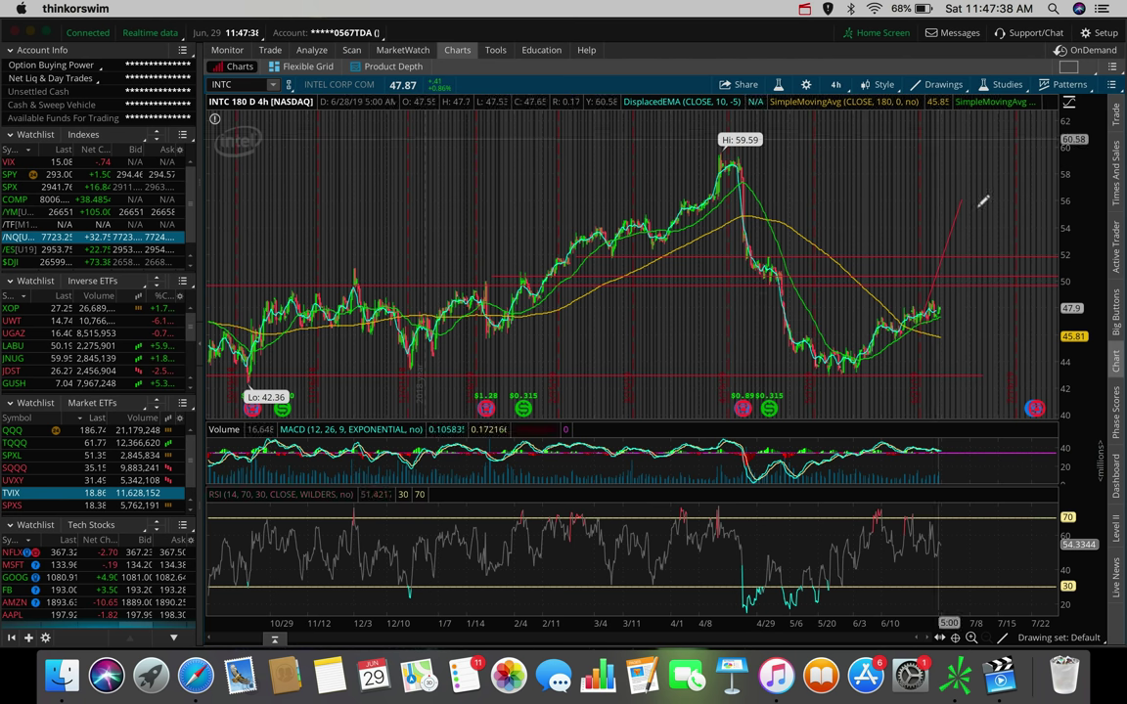
pyautogui.moveTo(954, 311); pyautogui.dragTo(930, 234)
pyautogui.moveTo(945, 280); pyautogui.dragTo(907, 165)
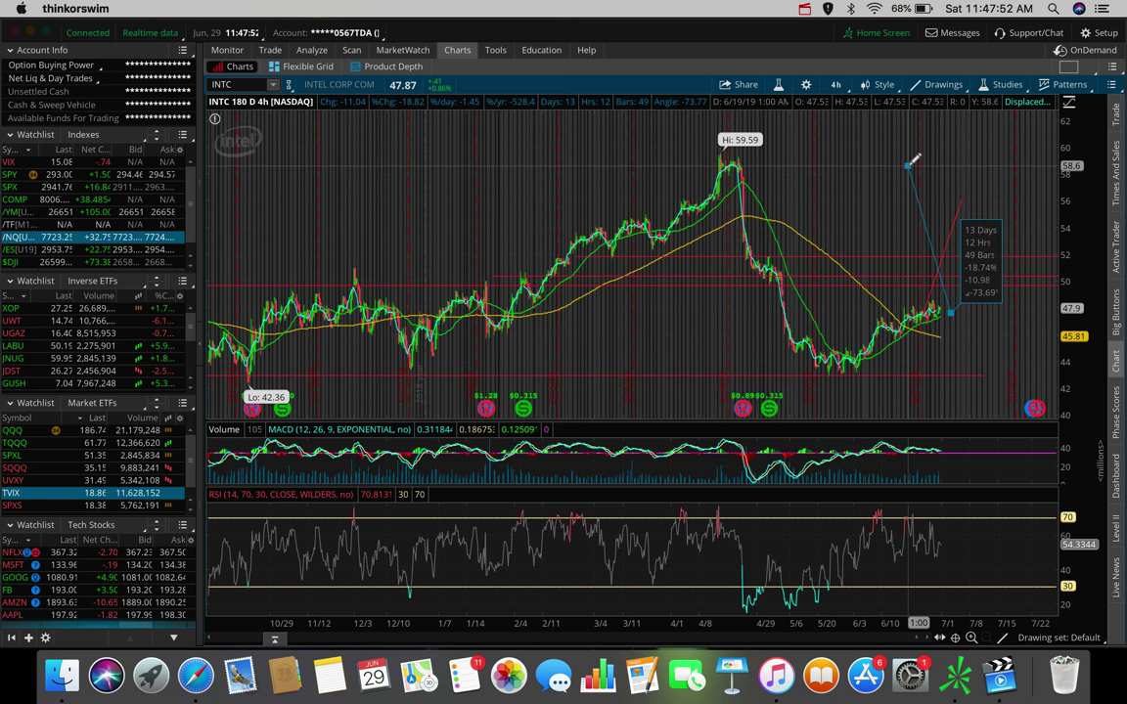
pyautogui.moveTo(911, 160); pyautogui.dragTo(953, 284)
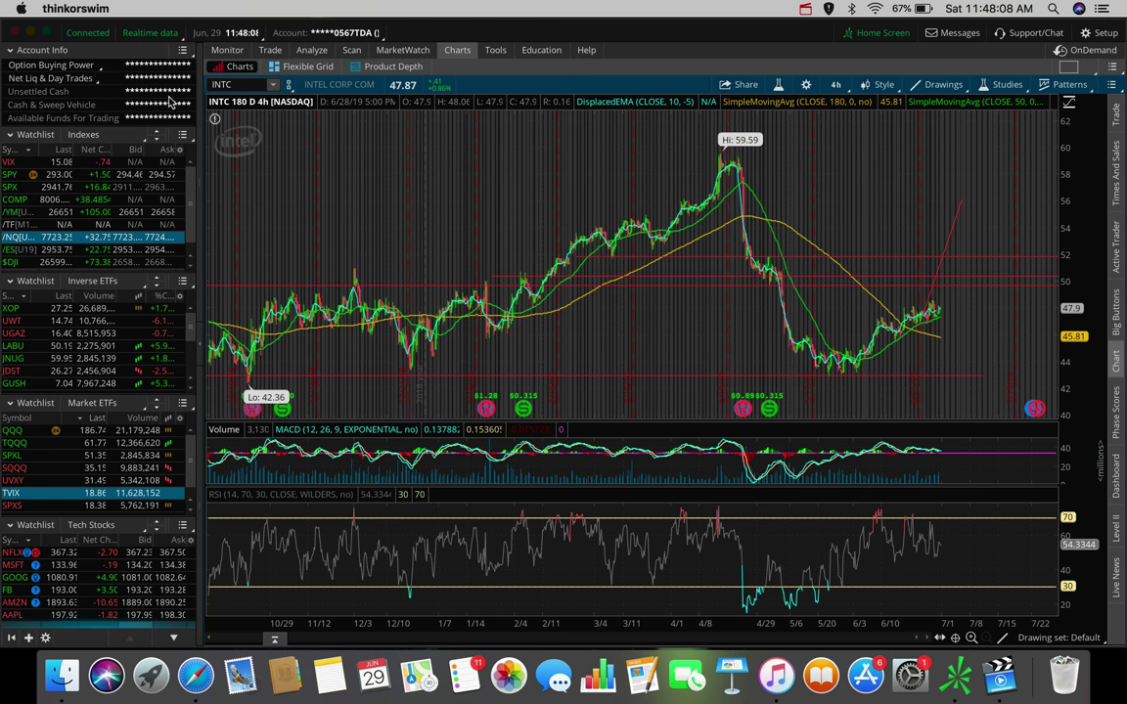
# Load AMD briefly, then return to BABA with its 169.8 red level
pyautogui.write('AMD')
pyautogui.press('Return')
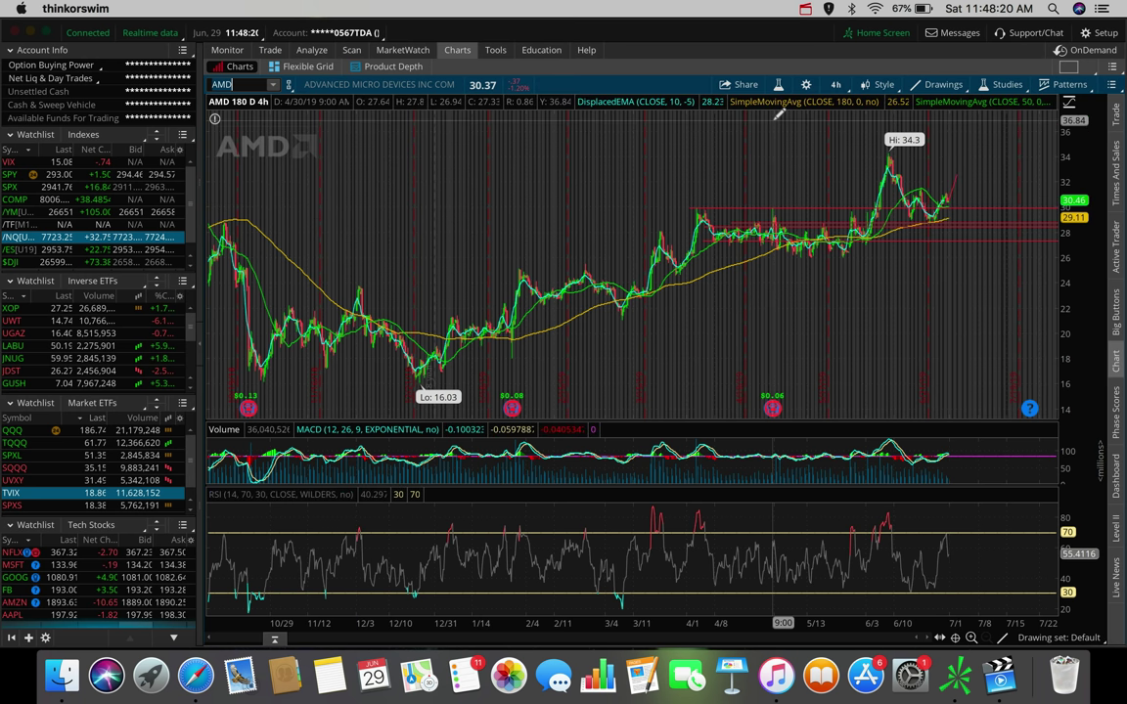
pyautogui.write('AB')
pyautogui.press('Return')
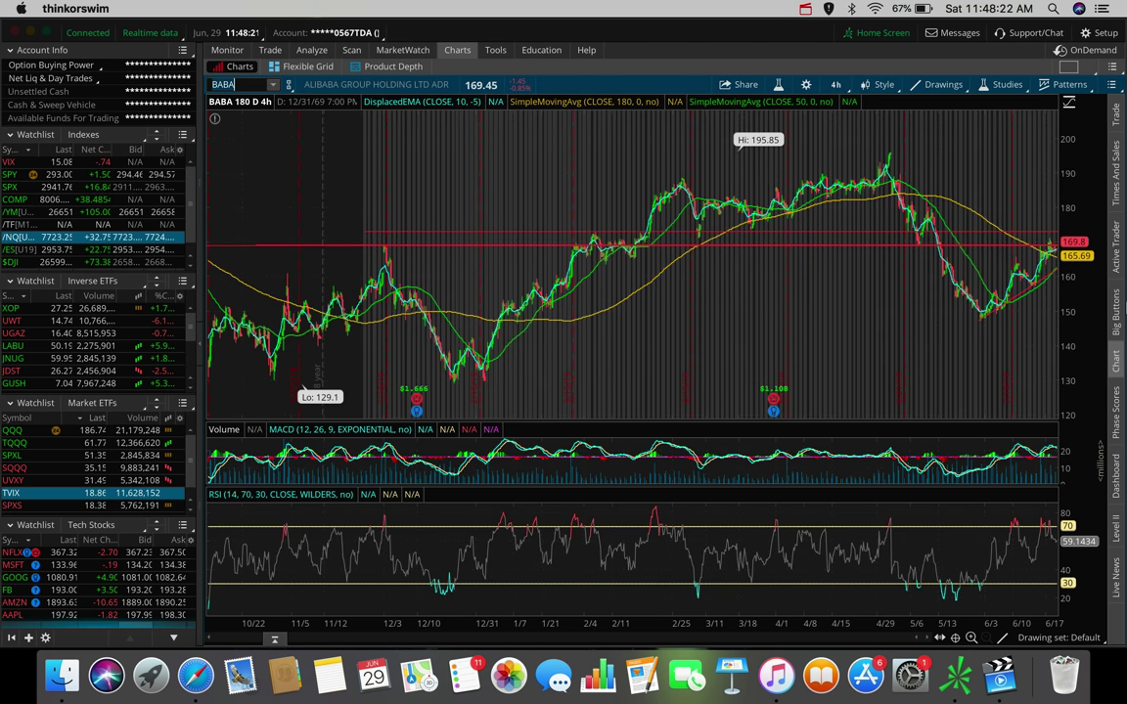